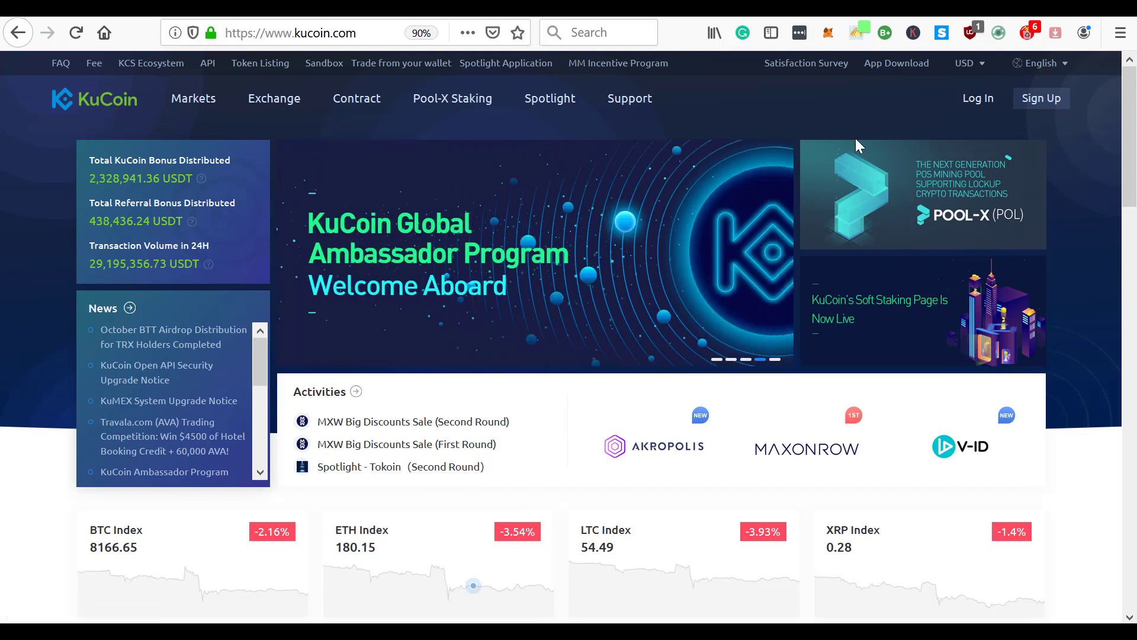
Step: Open KuCoin's Sign Up page and type the user's Gmail address into the Email field
{"action": "left_click", "coordinate": [1047, 106]}
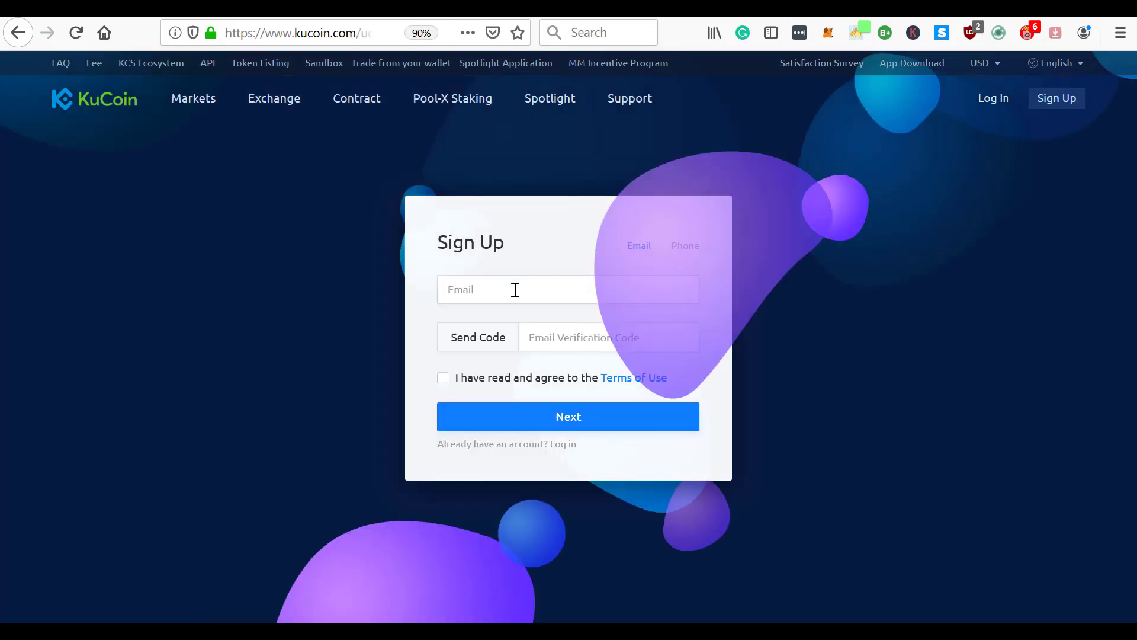
{"action": "left_click", "coordinate": [516, 290]}
{"action": "left_click", "coordinate": [544, 216]}
{"action": "scroll", "coordinate": [612, 272], "scroll_direction": "down", "scroll_amount": 1}
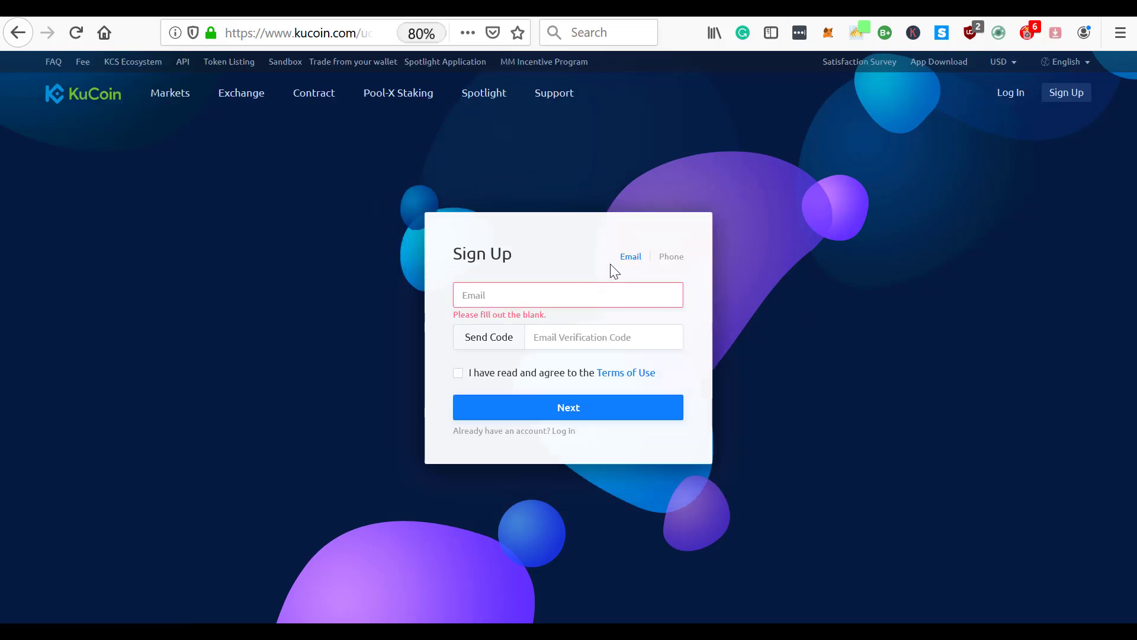
{"action": "scroll", "coordinate": [614, 271], "scroll_direction": "up", "scroll_amount": 6}
{"action": "scroll", "coordinate": [615, 271], "scroll_direction": "down", "scroll_amount": 6}
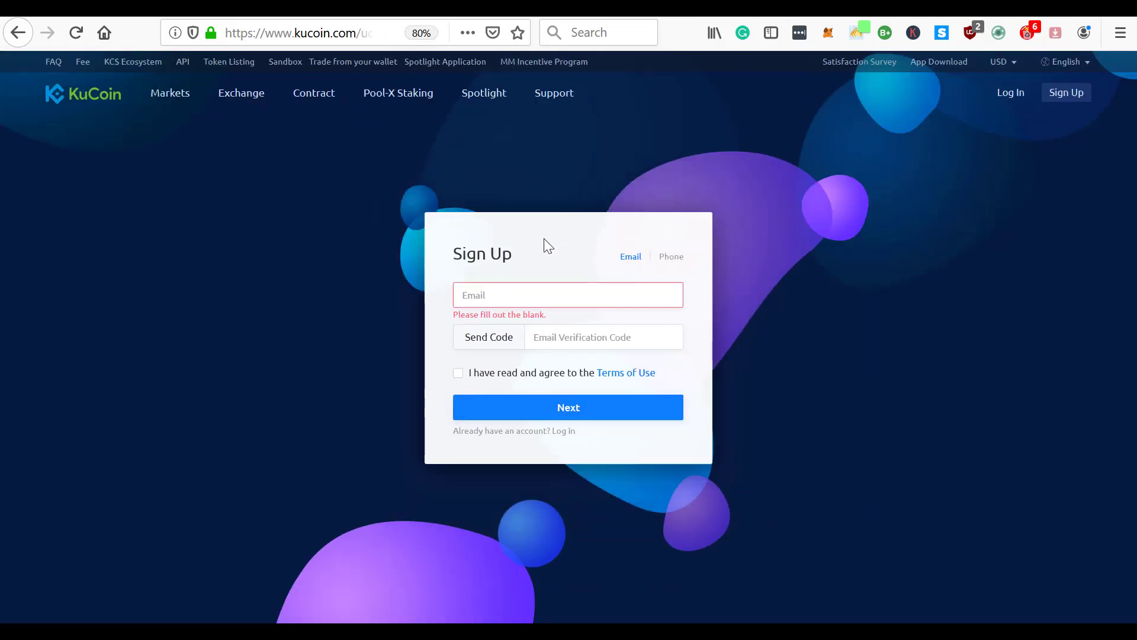
{"action": "left_click", "coordinate": [507, 293]}
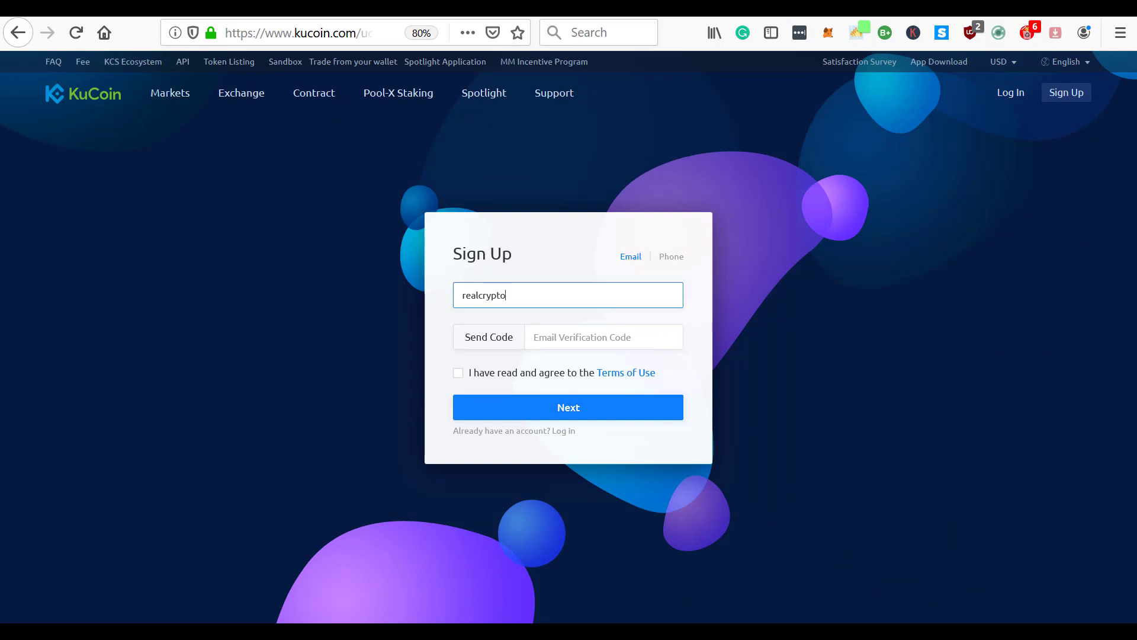
Step: Request an email verification code and tick 'I'm not a robot'
{"action": "left_click", "coordinate": [556, 338]}
{"action": "left_click", "coordinate": [496, 342]}
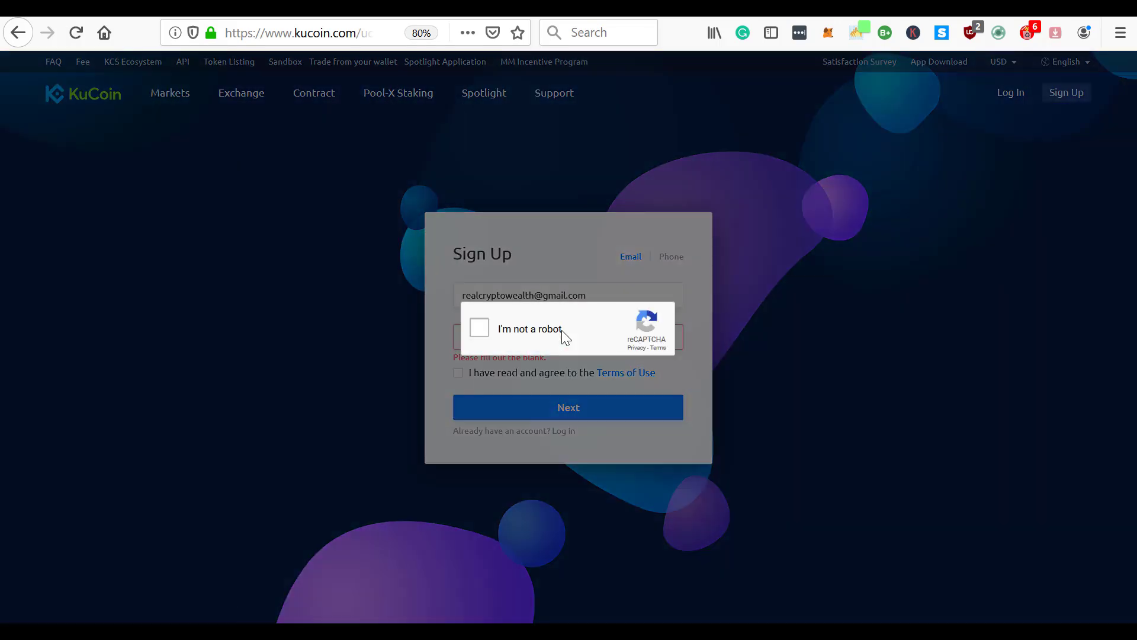
{"action": "left_click", "coordinate": [488, 329]}
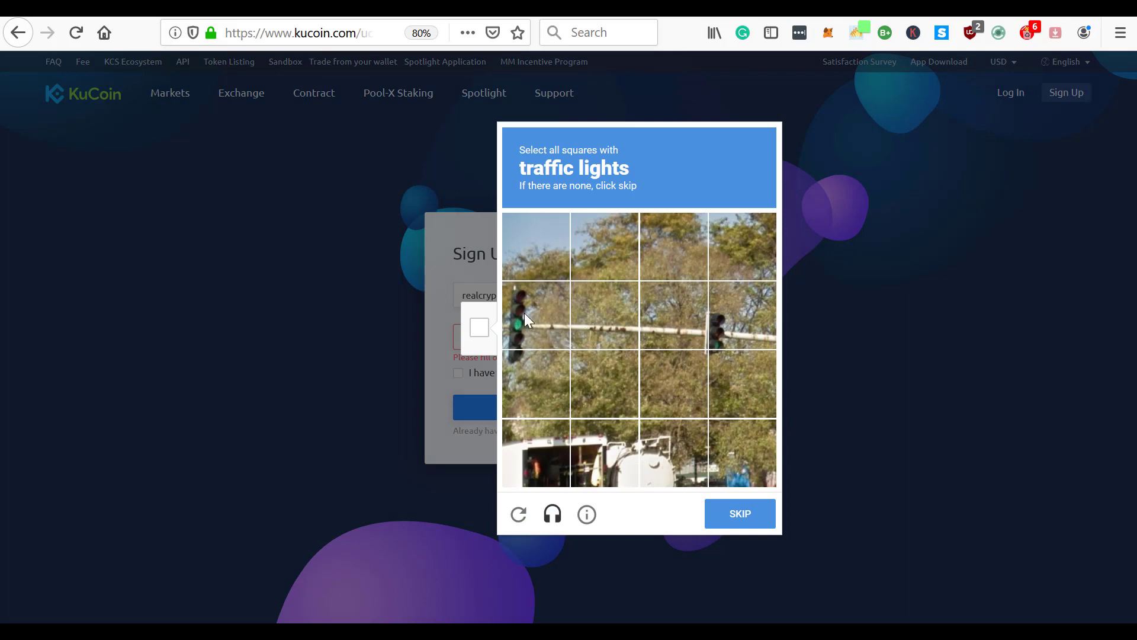
Step: Pass the image check by selecting the traffic-light tiles, then the three bicycle tiles
{"action": "left_click", "coordinate": [527, 314]}
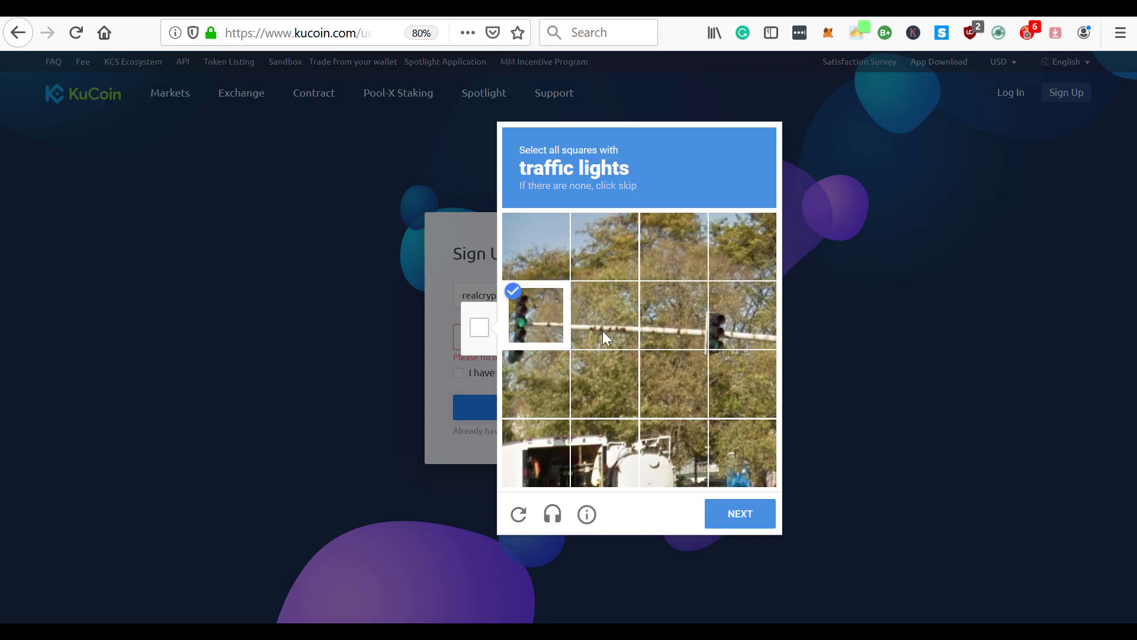
{"action": "left_click", "coordinate": [717, 335]}
{"action": "left_click", "coordinate": [744, 521]}
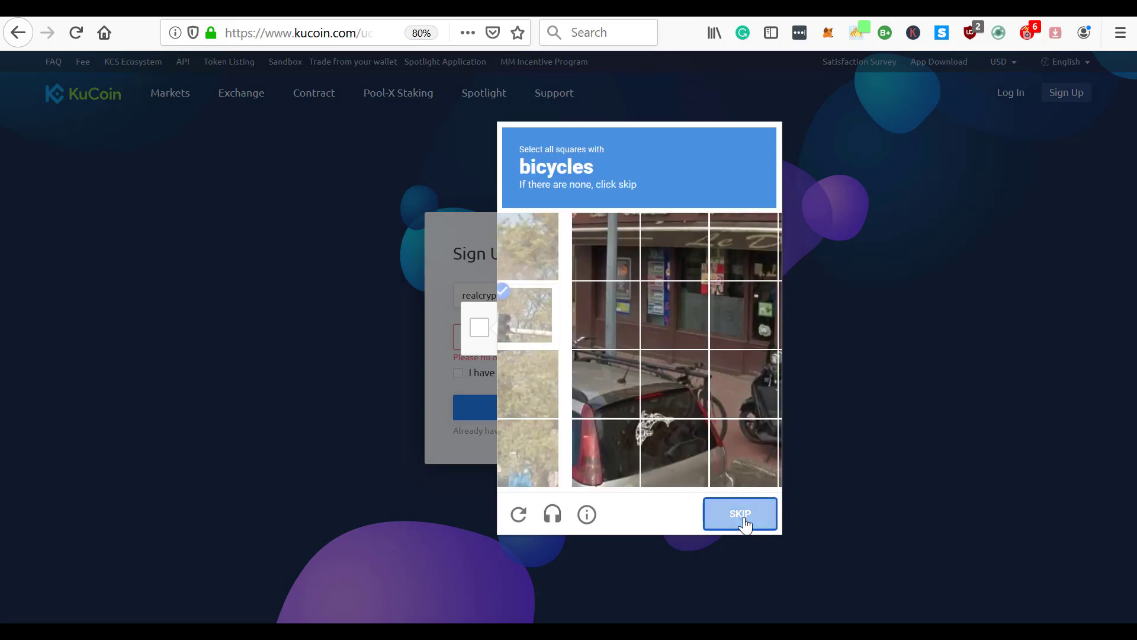
{"action": "left_click", "coordinate": [609, 377]}
{"action": "left_click", "coordinate": [654, 394]}
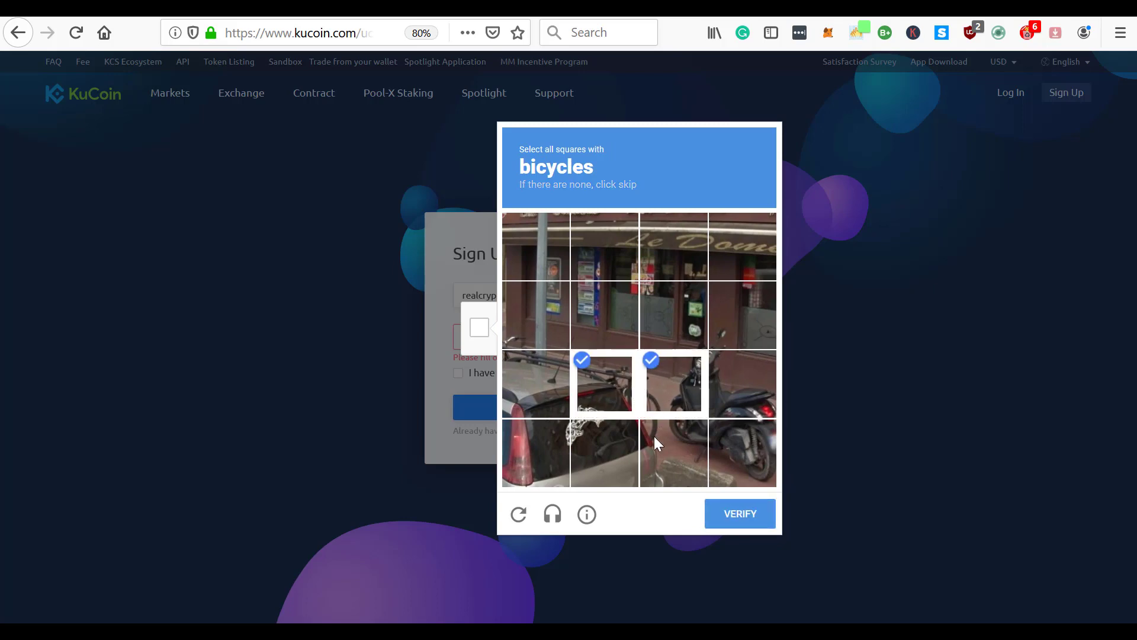
{"action": "left_click", "coordinate": [654, 436]}
{"action": "left_click", "coordinate": [746, 517]}
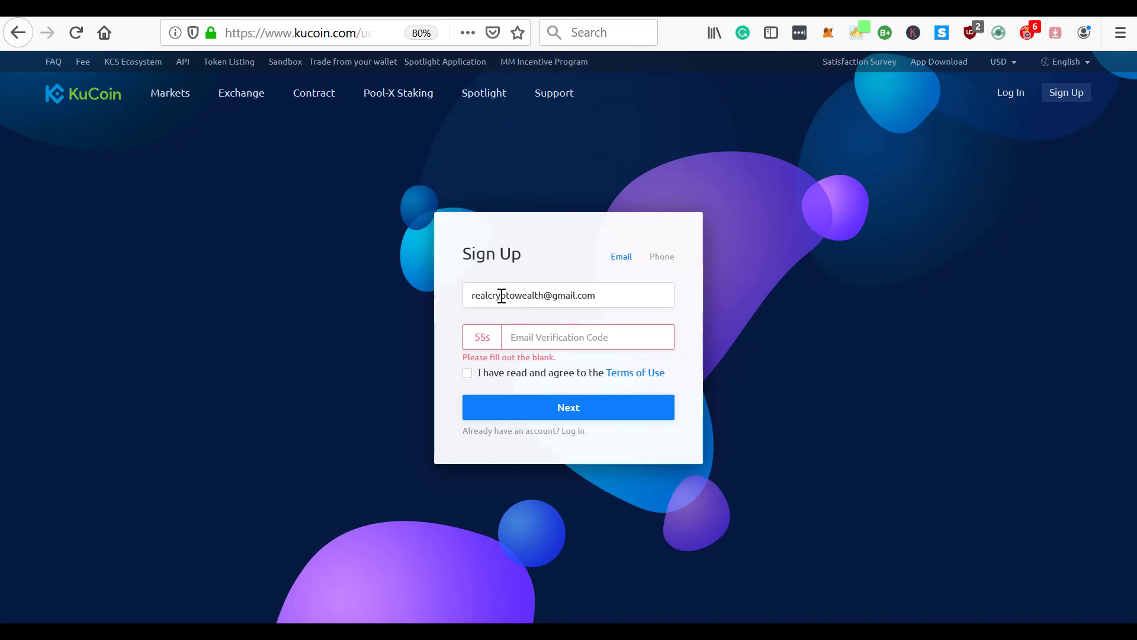
Step: Open the KuCoin Verification Code email in Gmail and copy its six-digit code
{"action": "mouse_move", "coordinate": [848, 608]}
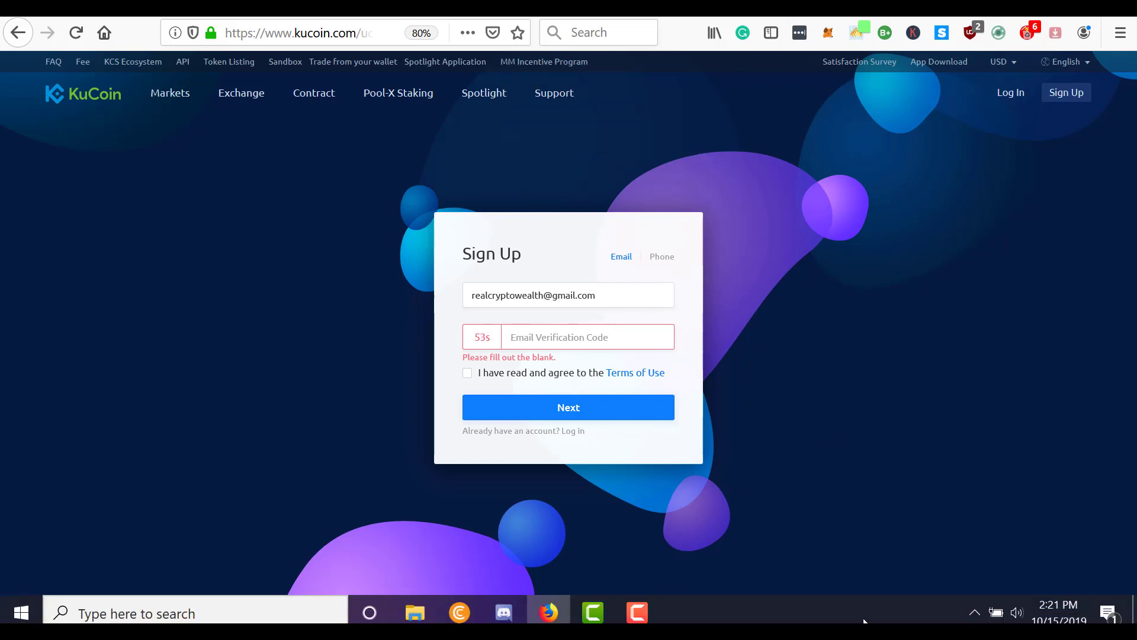
{"action": "left_click", "coordinate": [637, 610]}
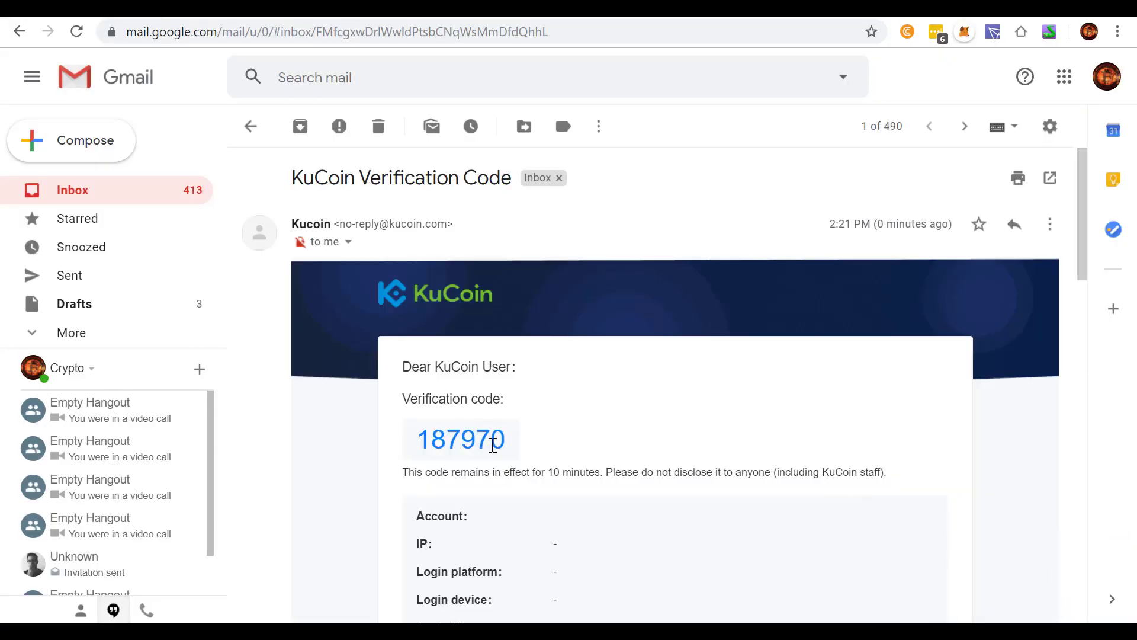
{"action": "left_click_drag", "start_coordinate": [510, 442], "coordinate": [425, 439]}
{"action": "right_click", "coordinate": [425, 438]}
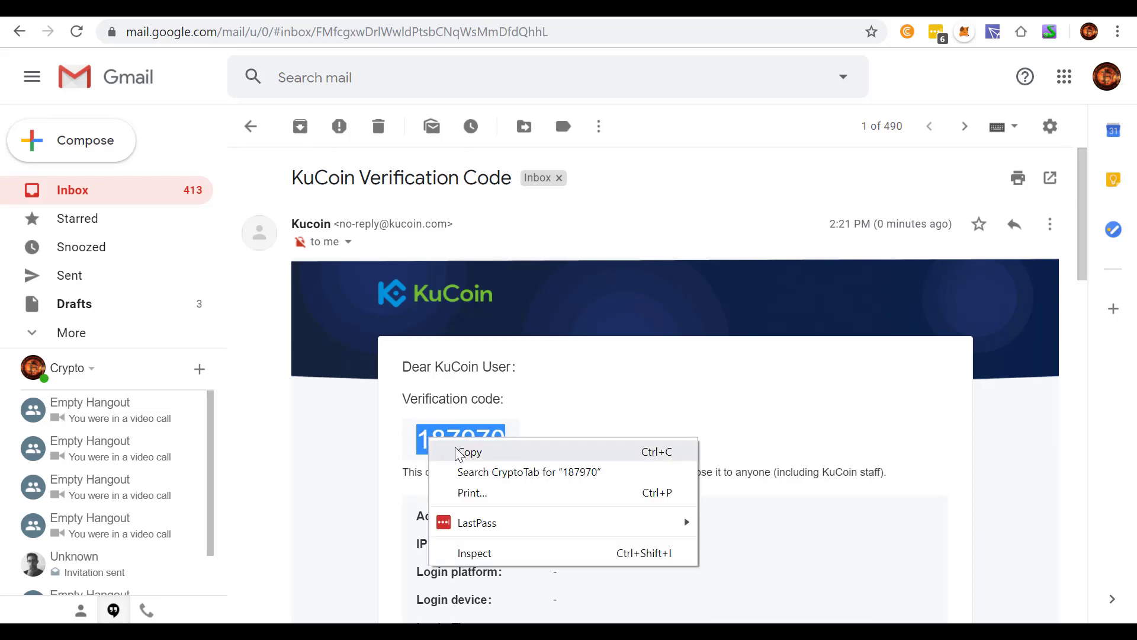
{"action": "left_click", "coordinate": [446, 450]}
Step: Back in Firefox, paste the code into Email Verification Code, accept the Terms of Use and continue
{"action": "mouse_move", "coordinate": [533, 619]}
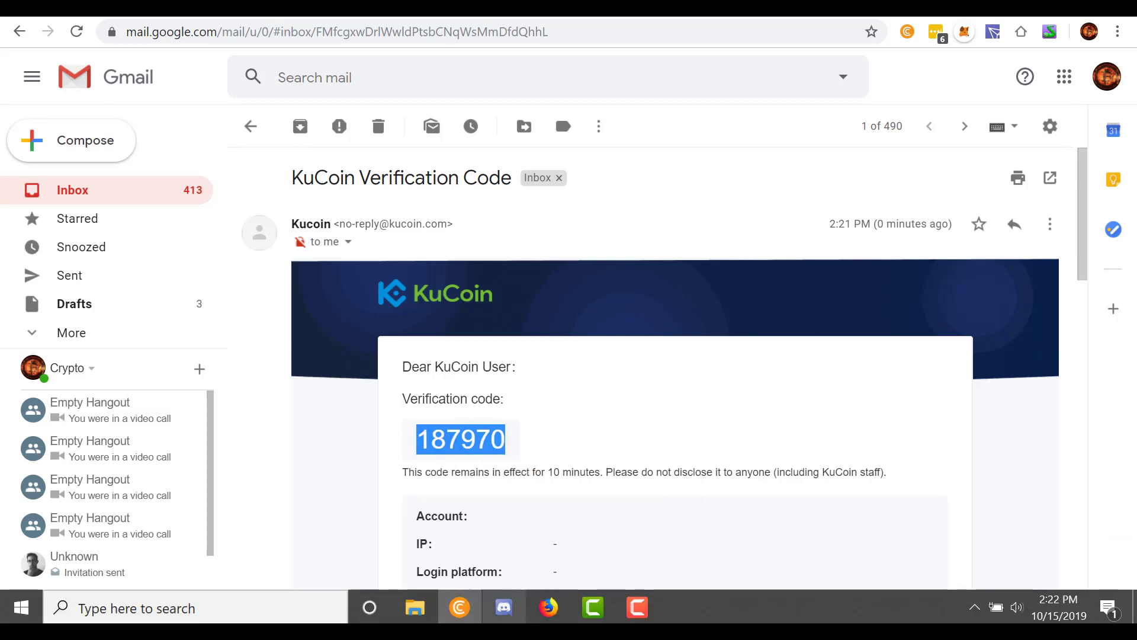
{"action": "left_click", "coordinate": [557, 615]}
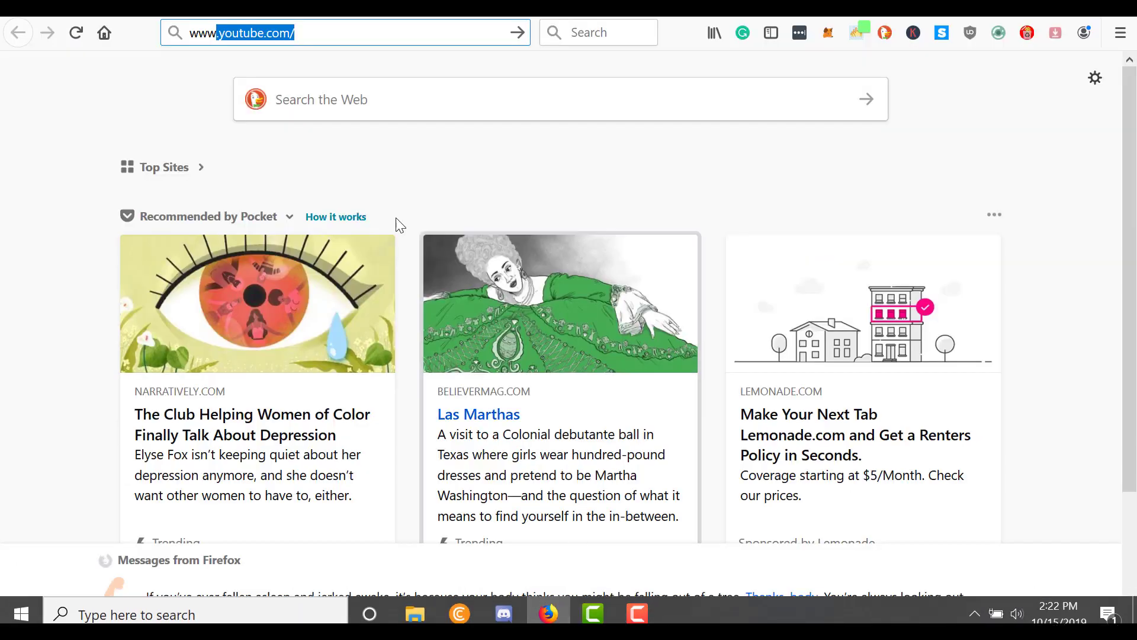
{"action": "key", "text": "ctrl+Tab"}
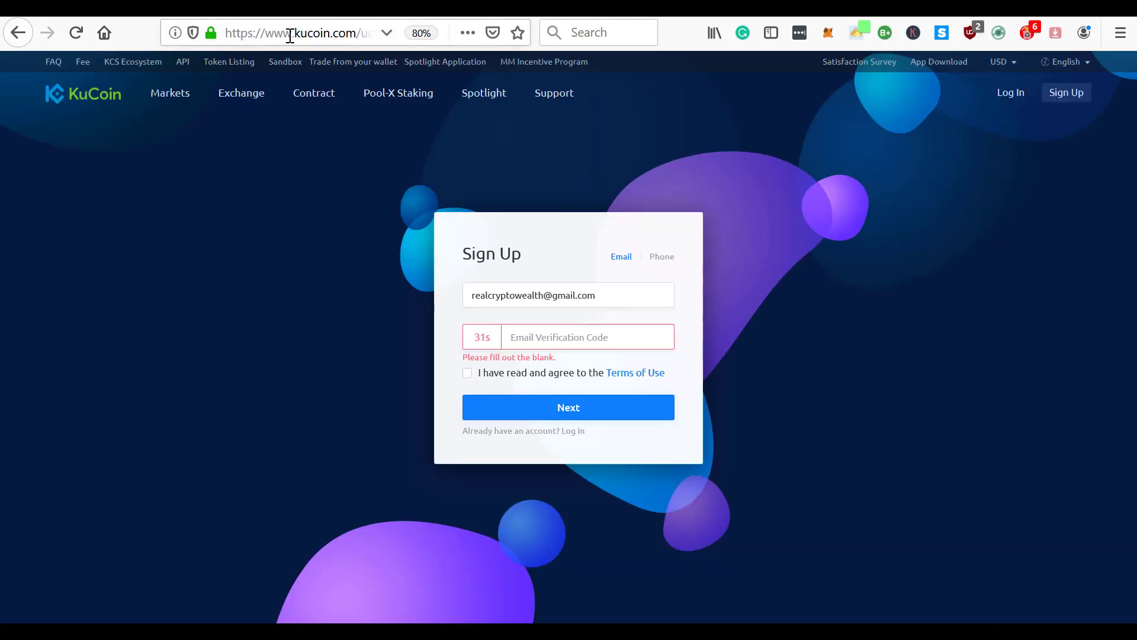
{"action": "left_click", "coordinate": [507, 335]}
{"action": "right_click", "coordinate": [530, 336]}
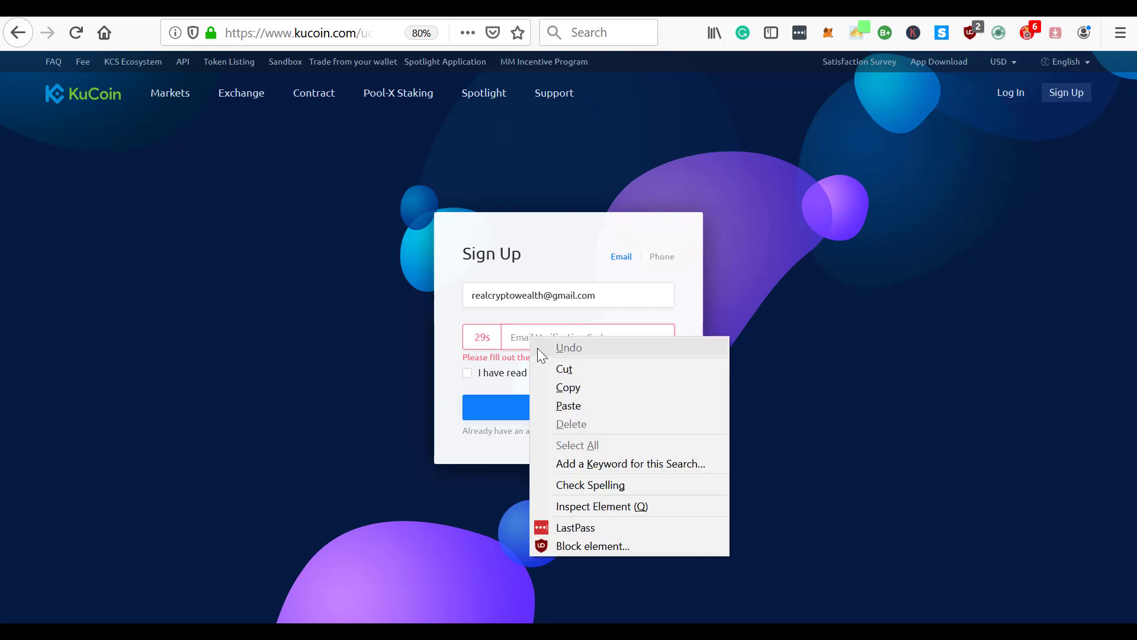
{"action": "left_click", "coordinate": [559, 405]}
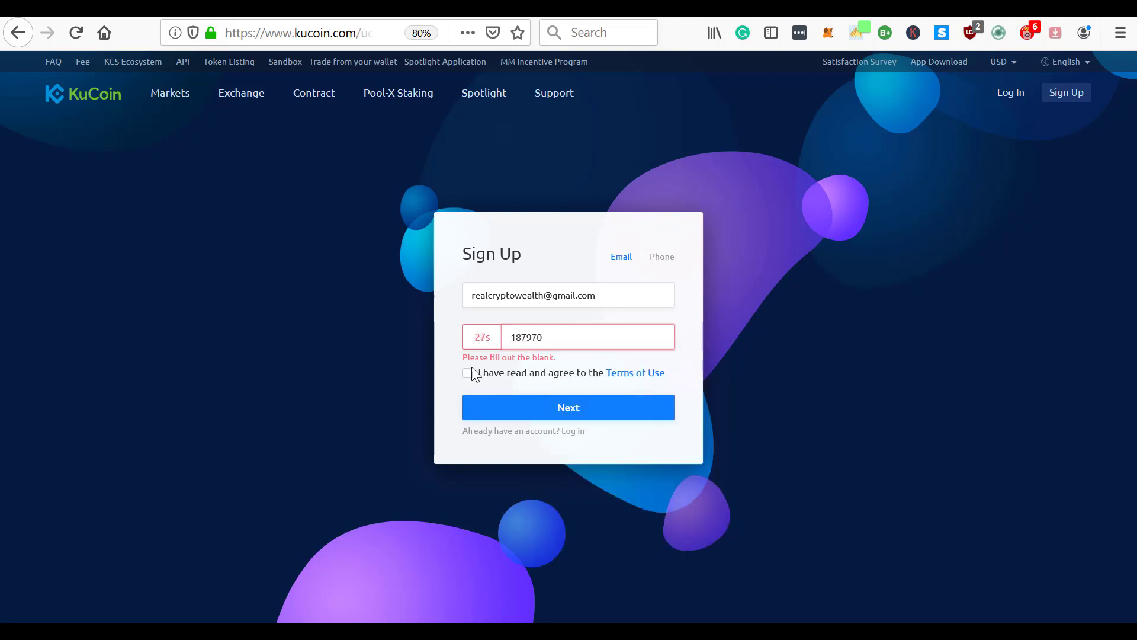
{"action": "left_click", "coordinate": [467, 374]}
{"action": "left_click", "coordinate": [540, 416]}
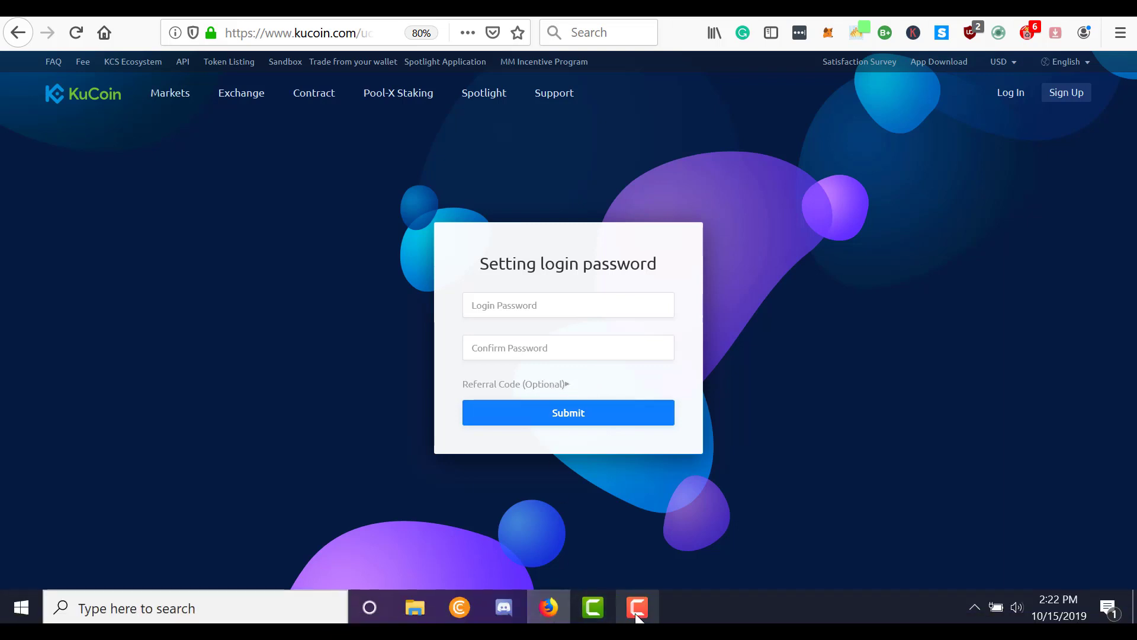
Step: Enter the login password and its confirmation, and expand the optional Referral Code field without filling it
{"action": "left_click", "coordinate": [642, 605]}
{"action": "left_click", "coordinate": [1072, 580]}
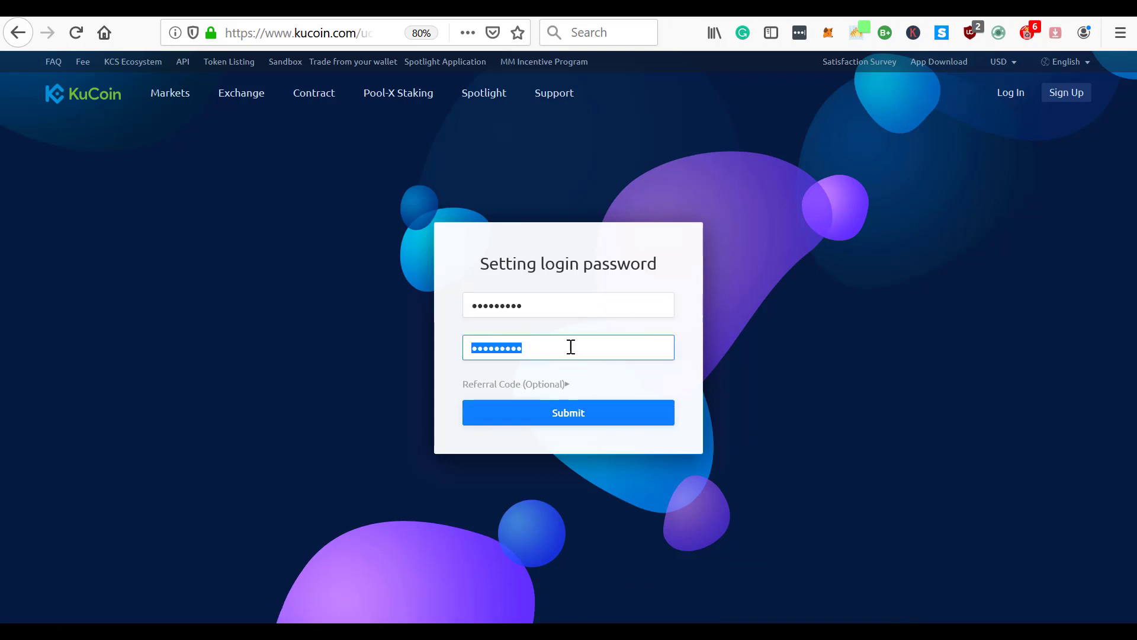
{"action": "left_click", "coordinate": [568, 389]}
{"action": "left_click", "coordinate": [520, 396]}
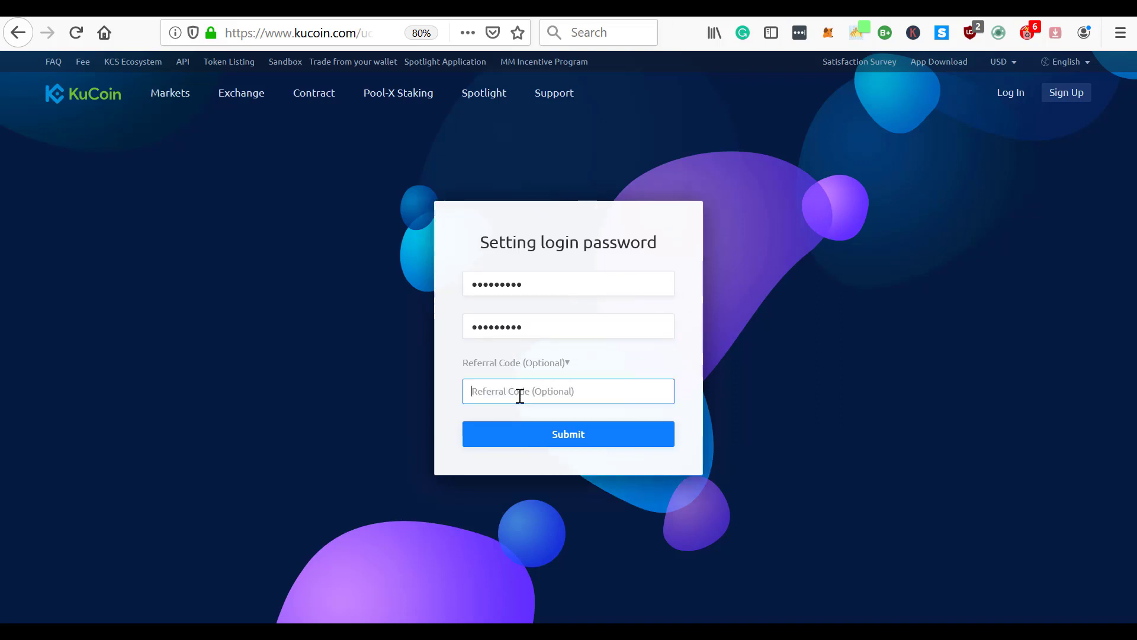
{"action": "left_click", "coordinate": [570, 371]}
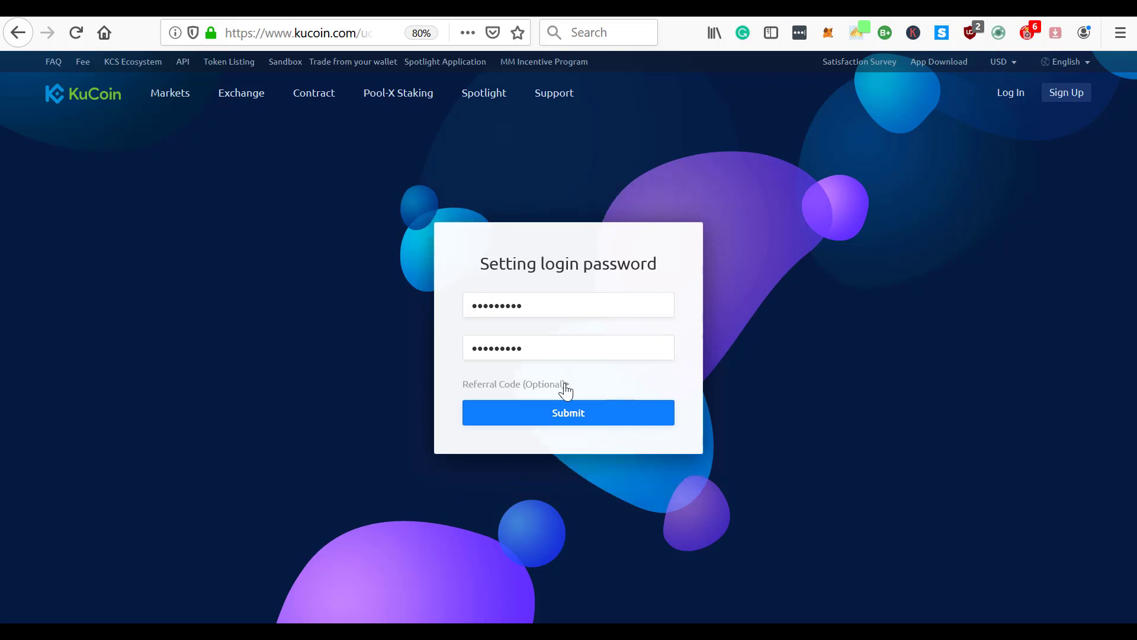
{"action": "left_click", "coordinate": [569, 382]}
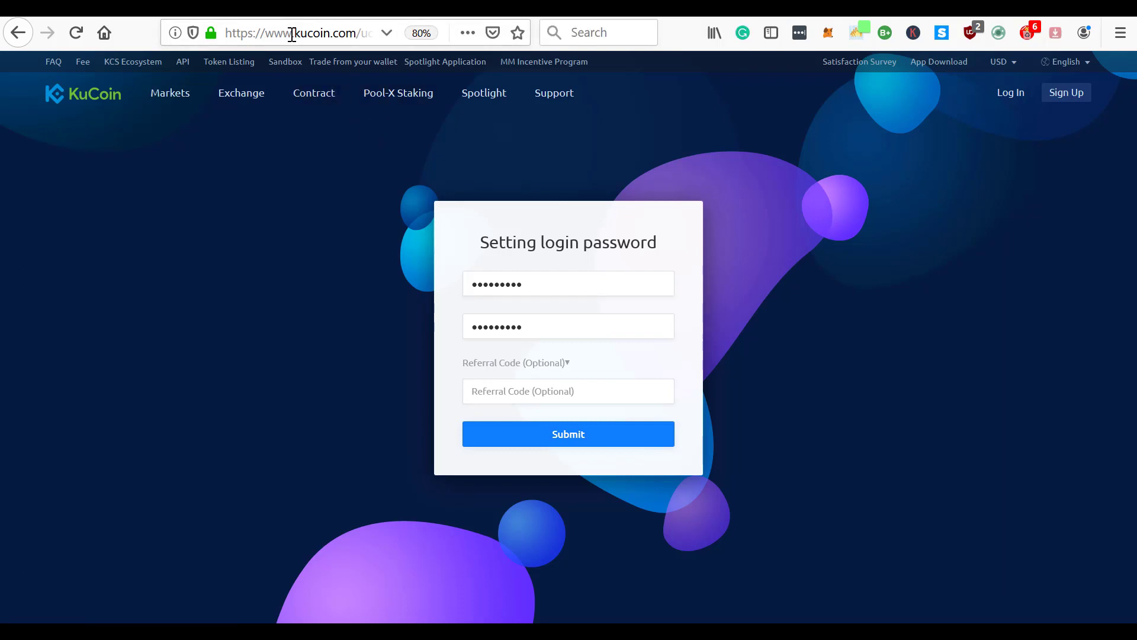
Step: Paste the copied code into the address bar by mistake, landing on DuckDuckGo search results
{"action": "left_click", "coordinate": [292, 34]}
{"action": "right_click", "coordinate": [291, 34]}
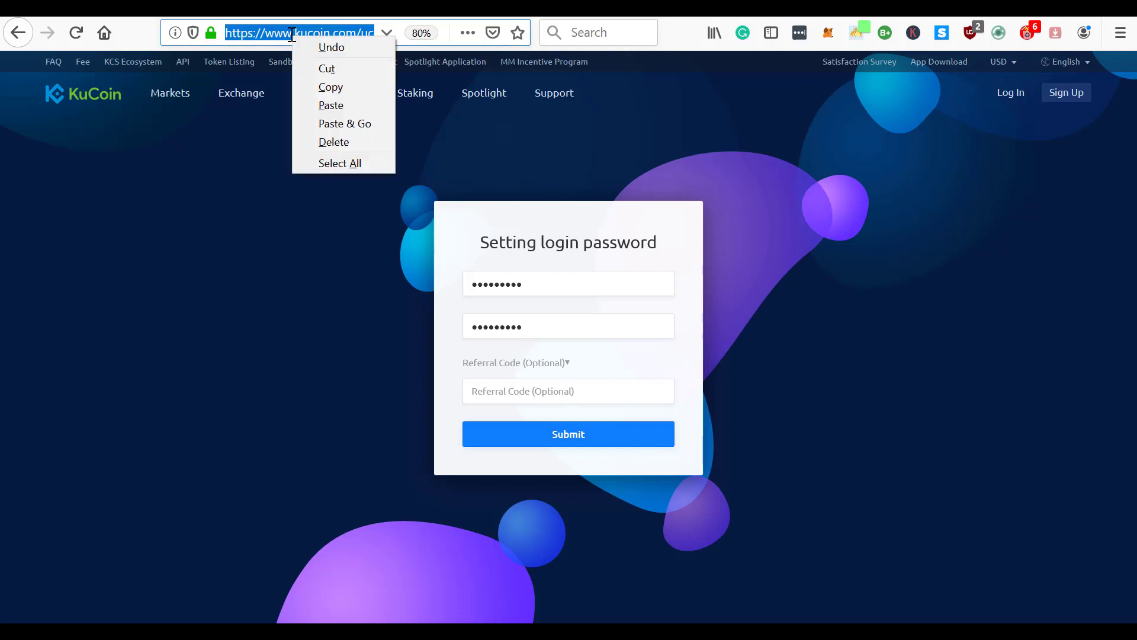
{"action": "left_click", "coordinate": [323, 122]}
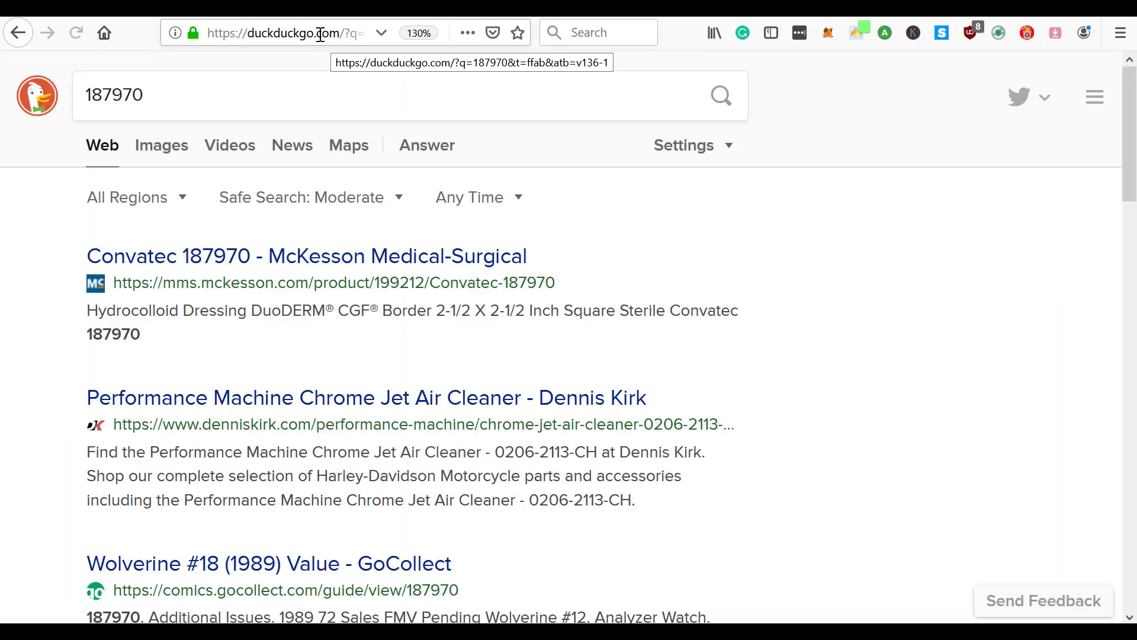
{"action": "left_click", "coordinate": [255, 36]}
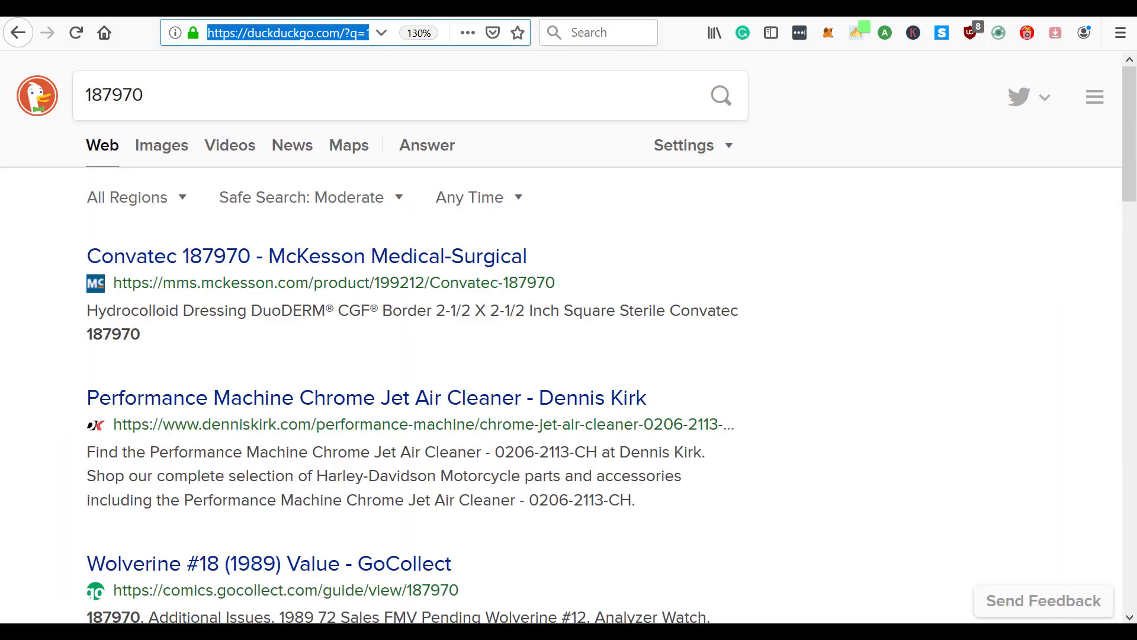
Step: Return to KuCoin's 'Setting login password' page and start retyping the login password
{"action": "left_click", "coordinate": [637, 607]}
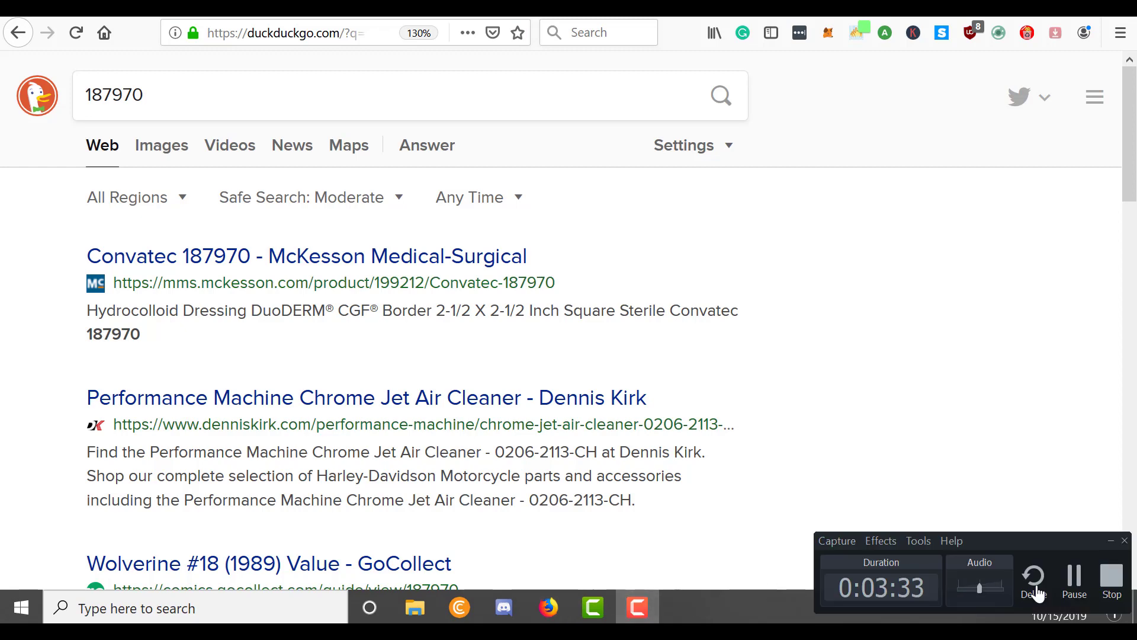
{"action": "left_click", "coordinate": [1074, 580]}
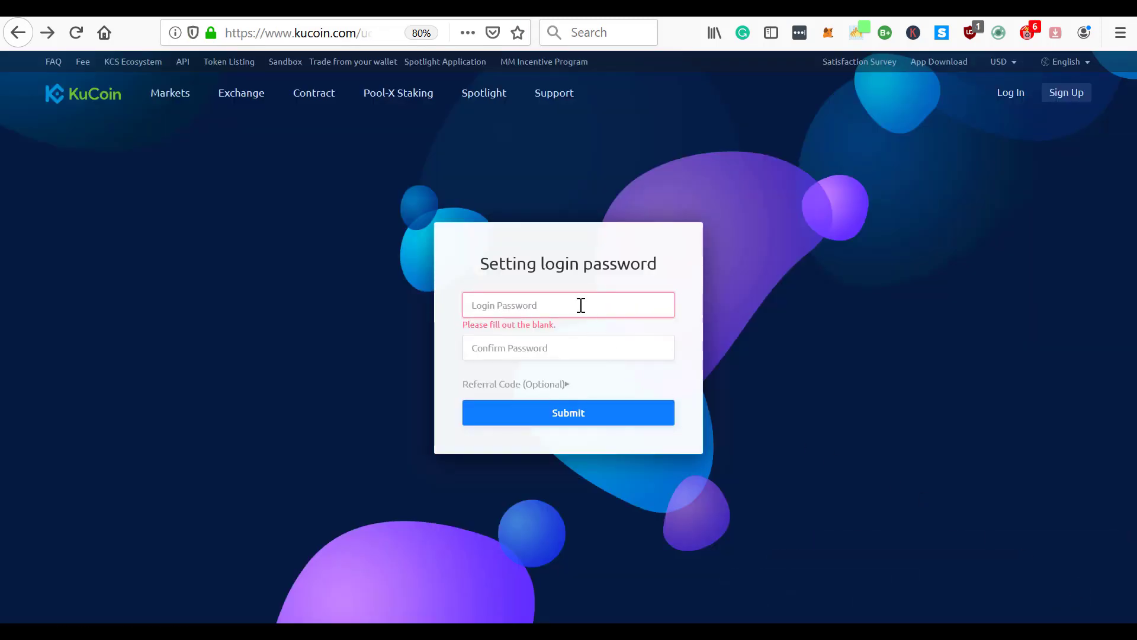
{"action": "left_click", "coordinate": [581, 306]}
Step: Finish the login password, confirm it, and submit the form with no referral code
{"action": "key", "text": "Tab"}
{"action": "type", "text": "a"}
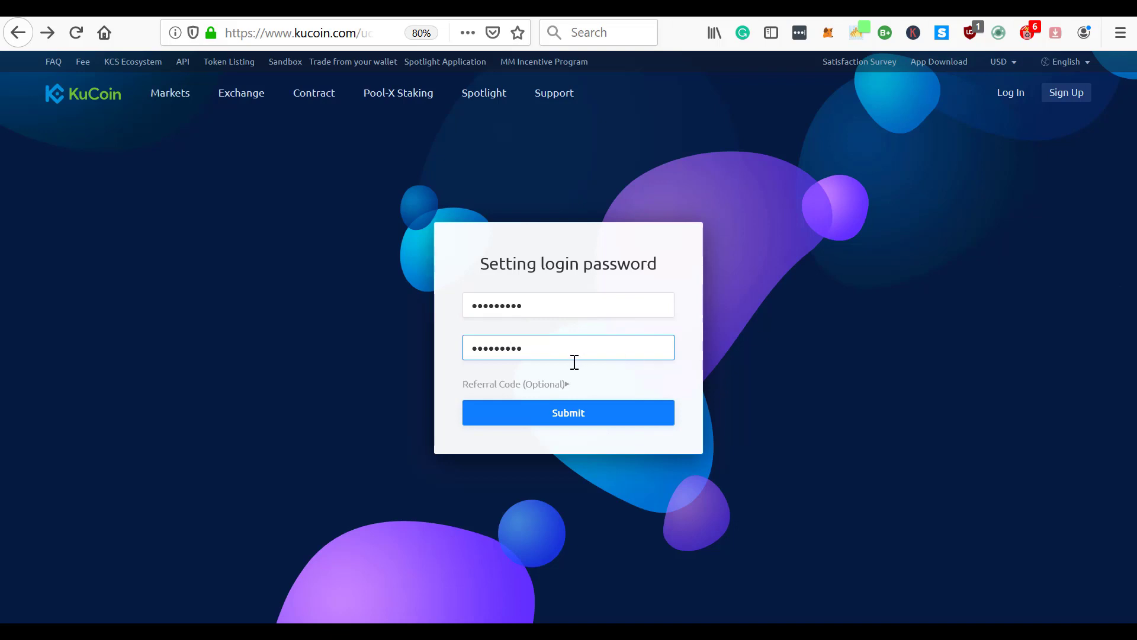
{"action": "left_click", "coordinate": [566, 385]}
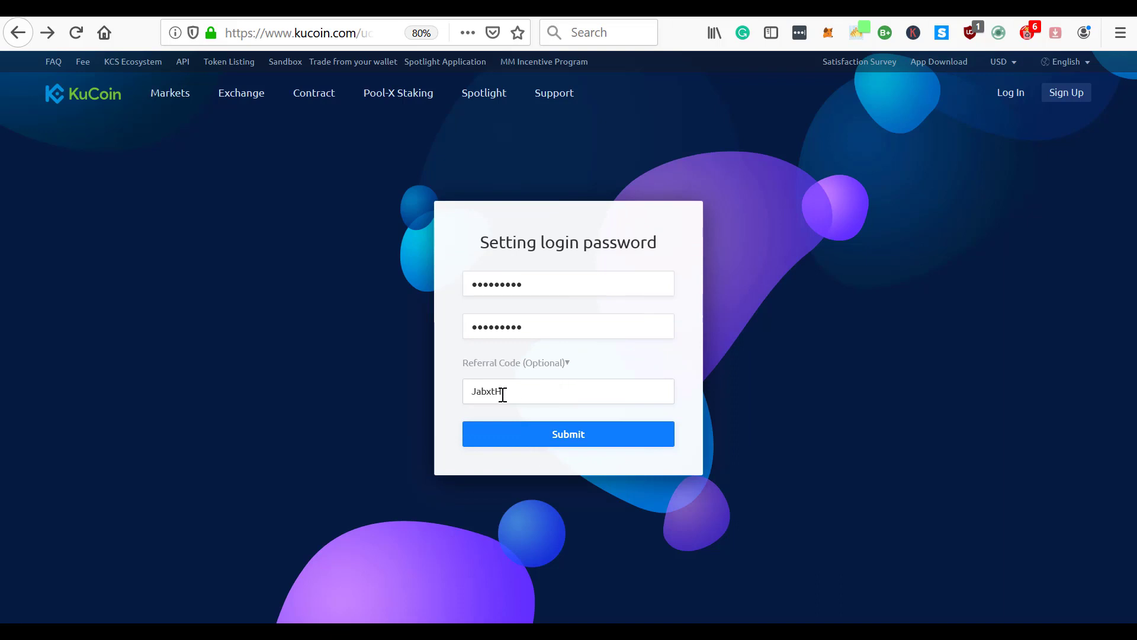
{"action": "left_click", "coordinate": [566, 364]}
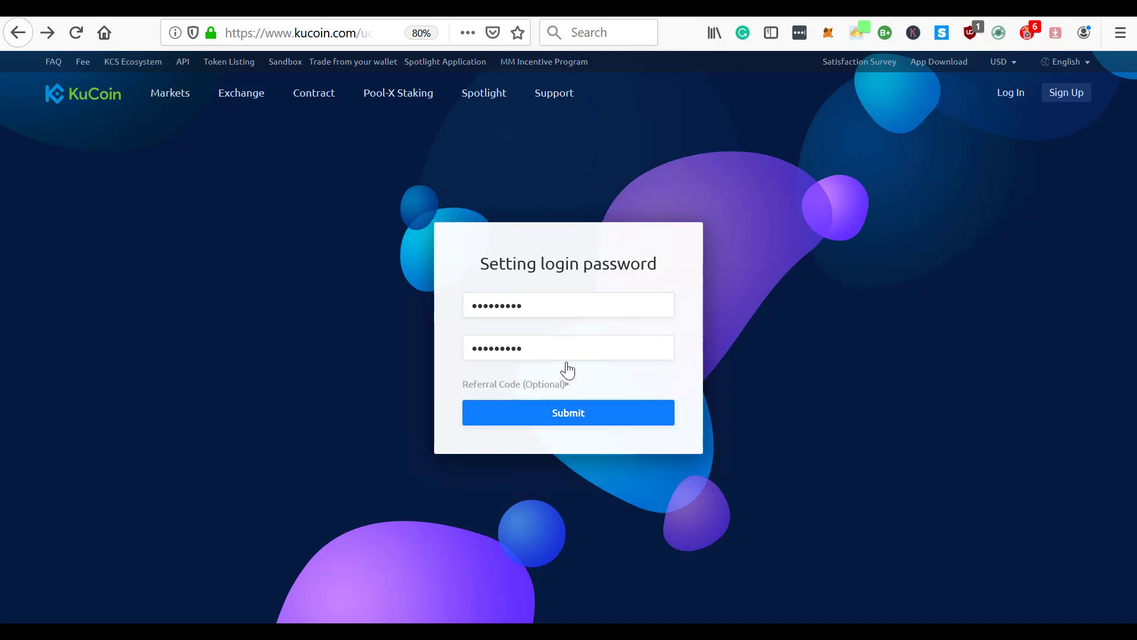
{"action": "left_click", "coordinate": [568, 420]}
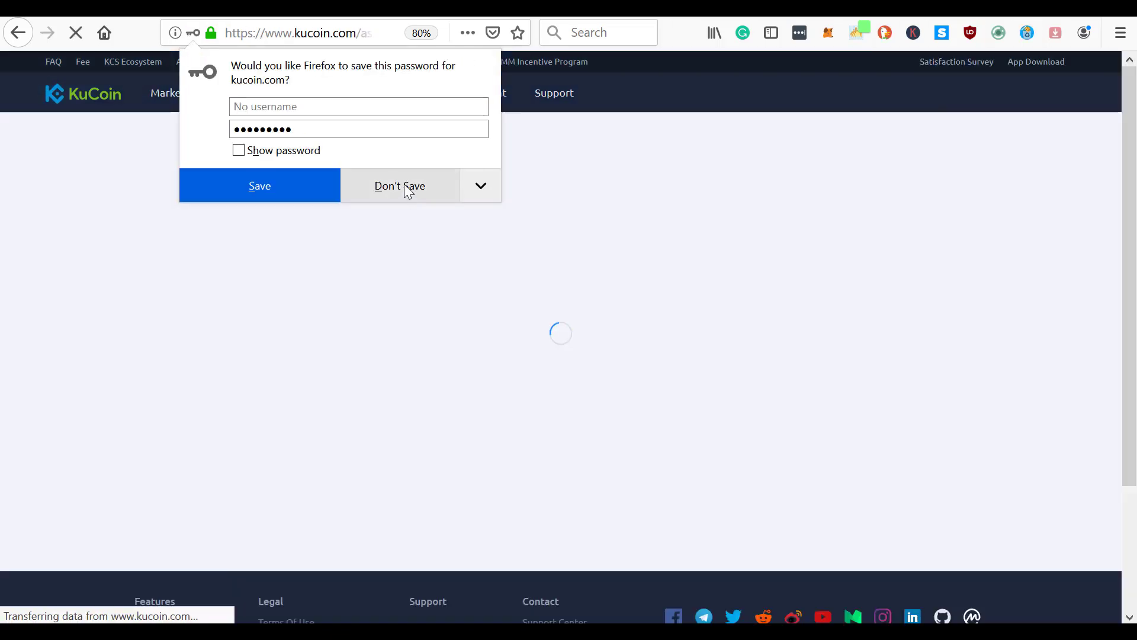
Step: Decline Firefox's offer to save the kucoin.com password
{"action": "left_click", "coordinate": [403, 185]}
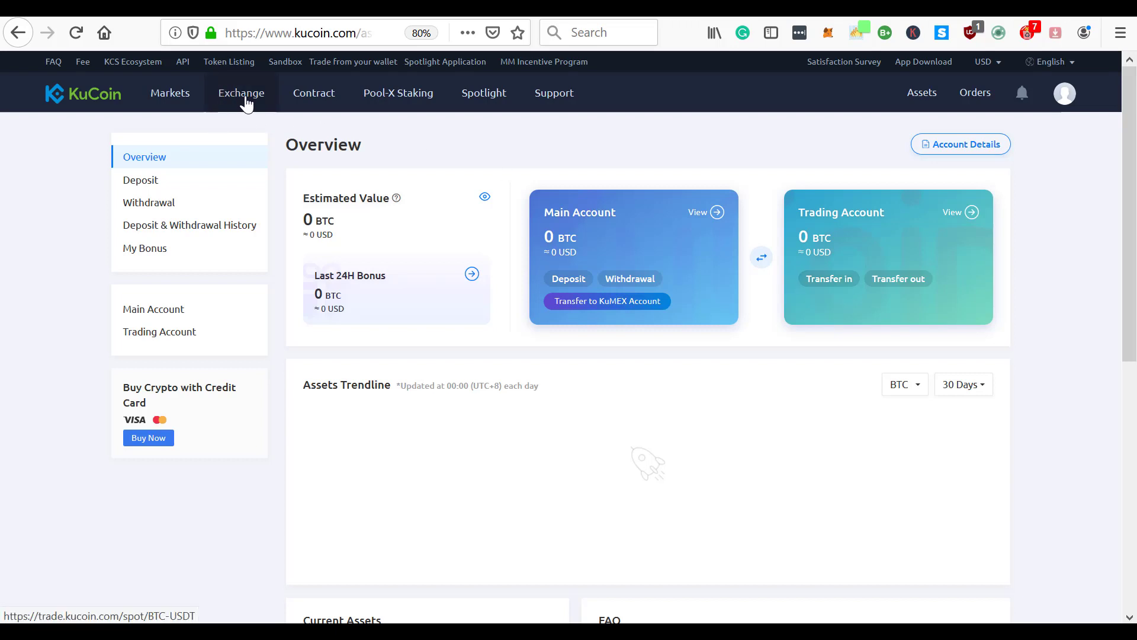
Step: Open the BTC/USDT spot trading page via Exchange and zoom into its TradingView chart
{"action": "left_click", "coordinate": [246, 103]}
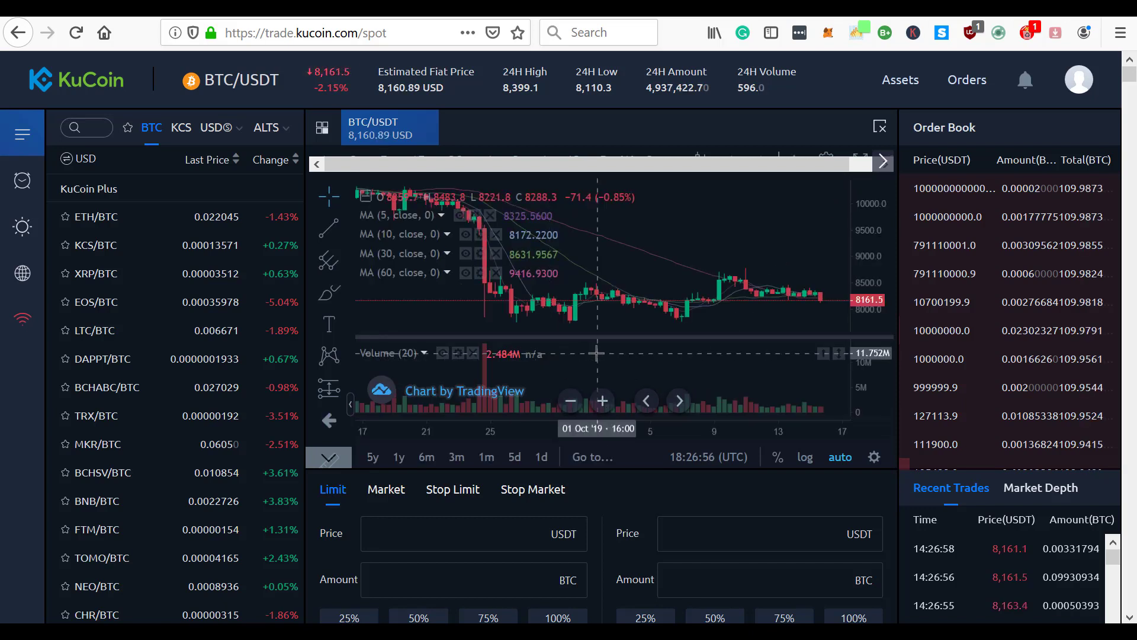
{"action": "scroll", "coordinate": [595, 353], "scroll_direction": "up", "scroll_amount": 3}
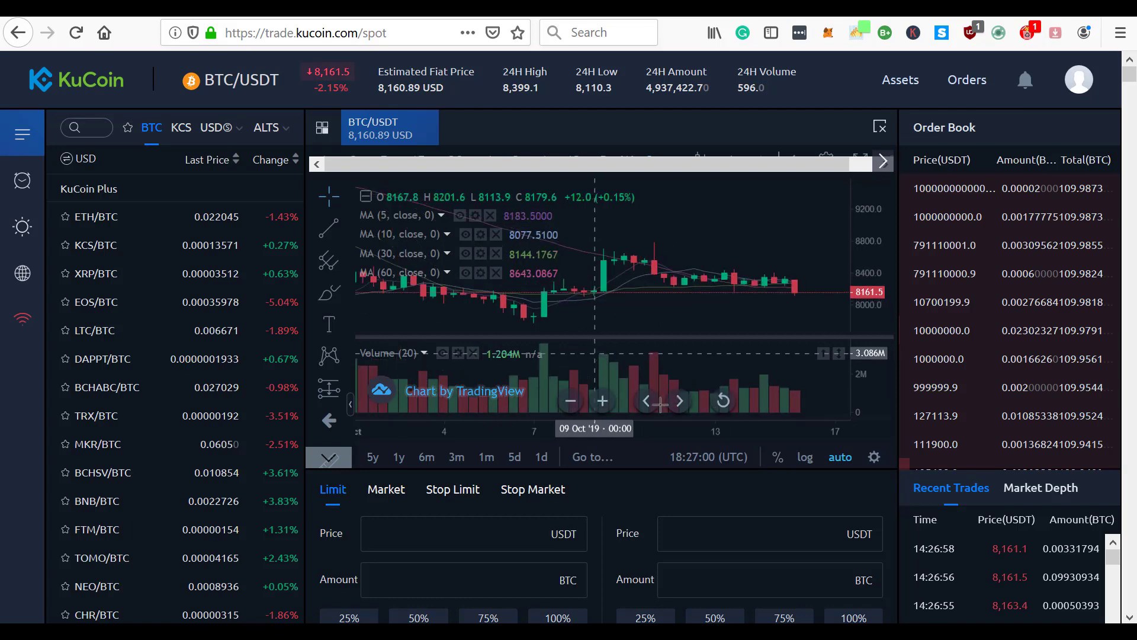
{"action": "scroll", "coordinate": [612, 408], "scroll_direction": "down", "scroll_amount": 3}
{"action": "left_click", "coordinate": [603, 402]}
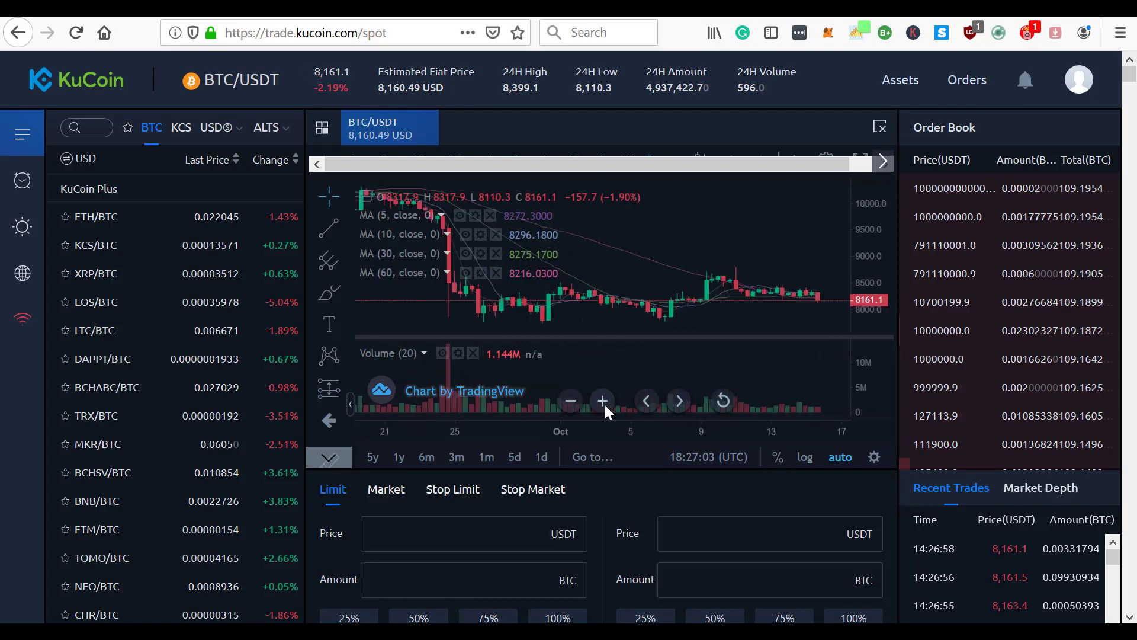
{"action": "scroll", "coordinate": [605, 403], "scroll_direction": "down", "scroll_amount": 1}
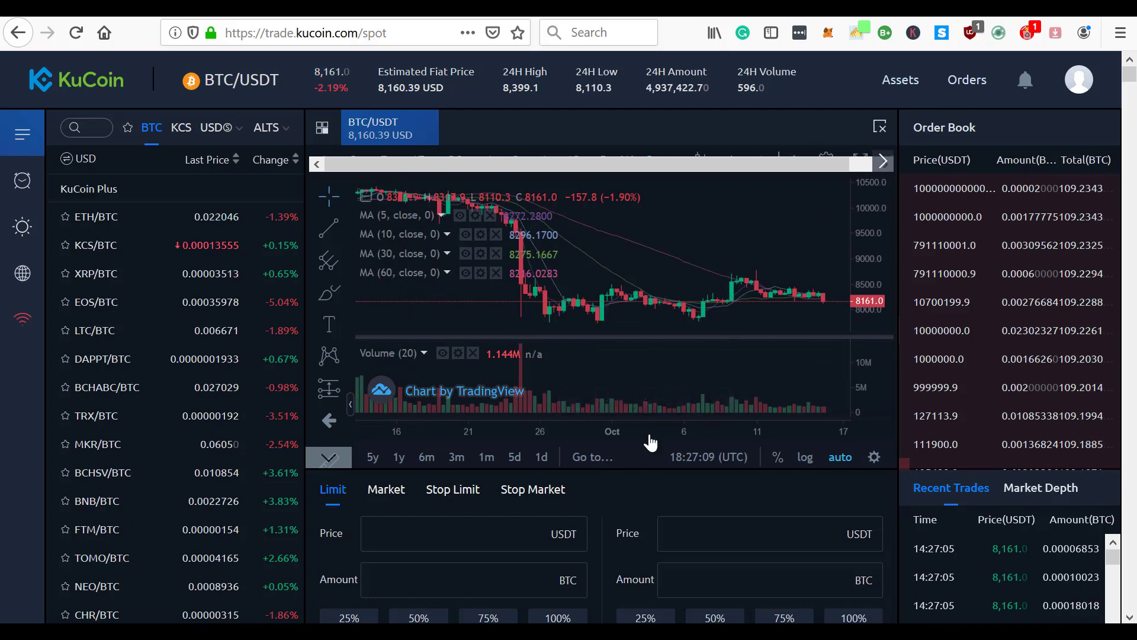
{"action": "scroll", "coordinate": [621, 426], "scroll_direction": "down", "scroll_amount": 1}
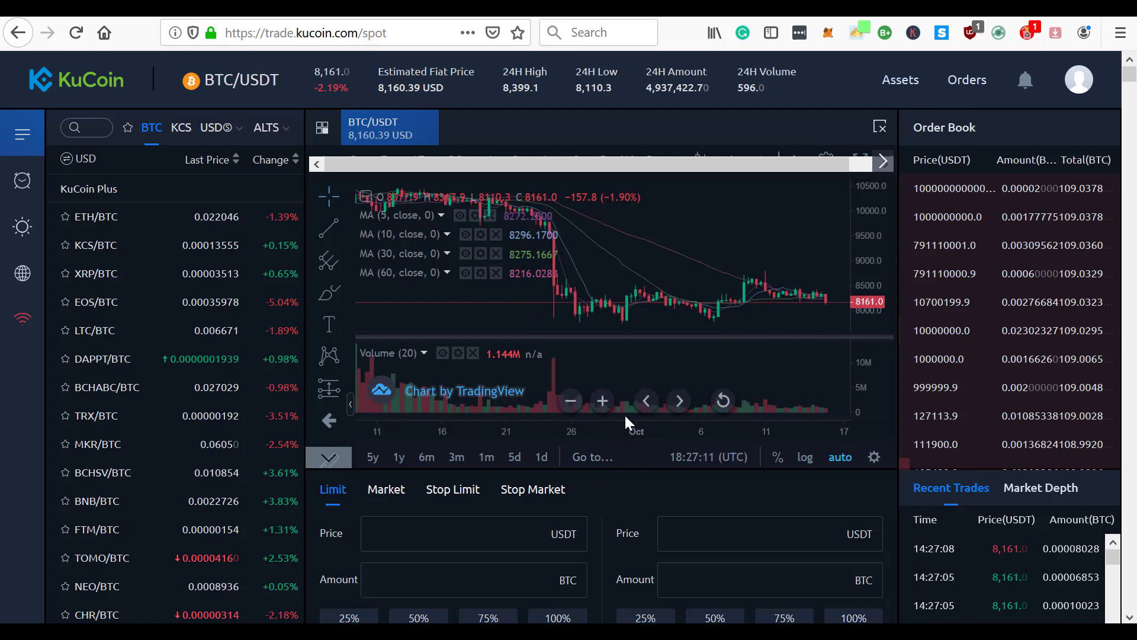
{"action": "scroll", "coordinate": [618, 283], "scroll_direction": "up", "scroll_amount": 1}
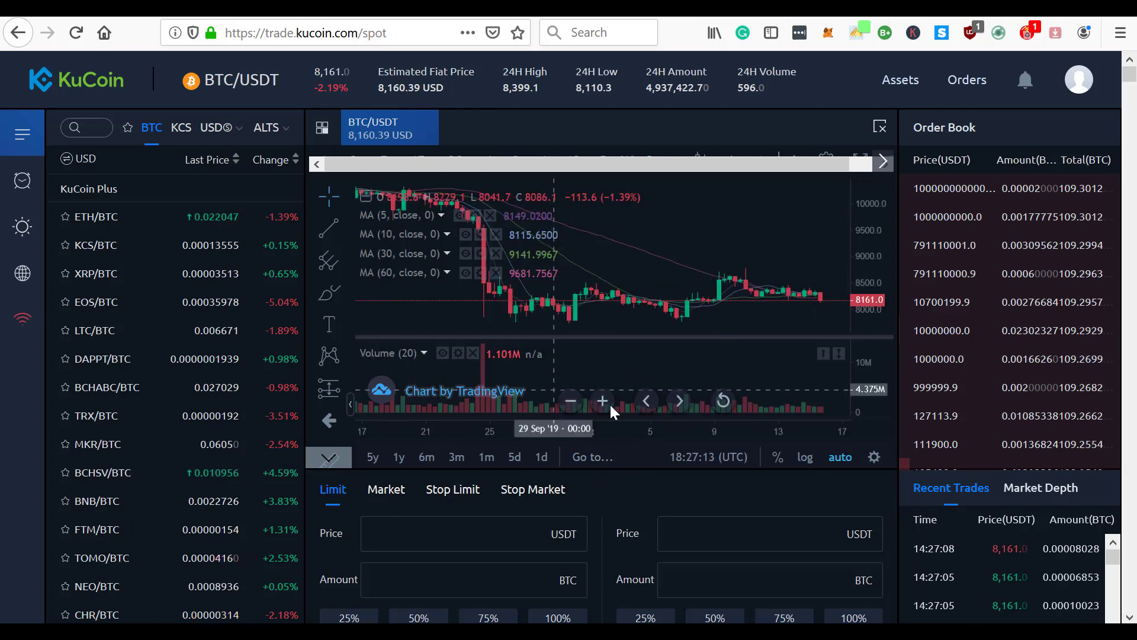
{"action": "scroll", "coordinate": [652, 406], "scroll_direction": "down", "scroll_amount": 1}
Step: Zoom the chart back out and go to the KCS Ecosystem page at kcs.kucoin.com
{"action": "left_click", "coordinate": [580, 402]}
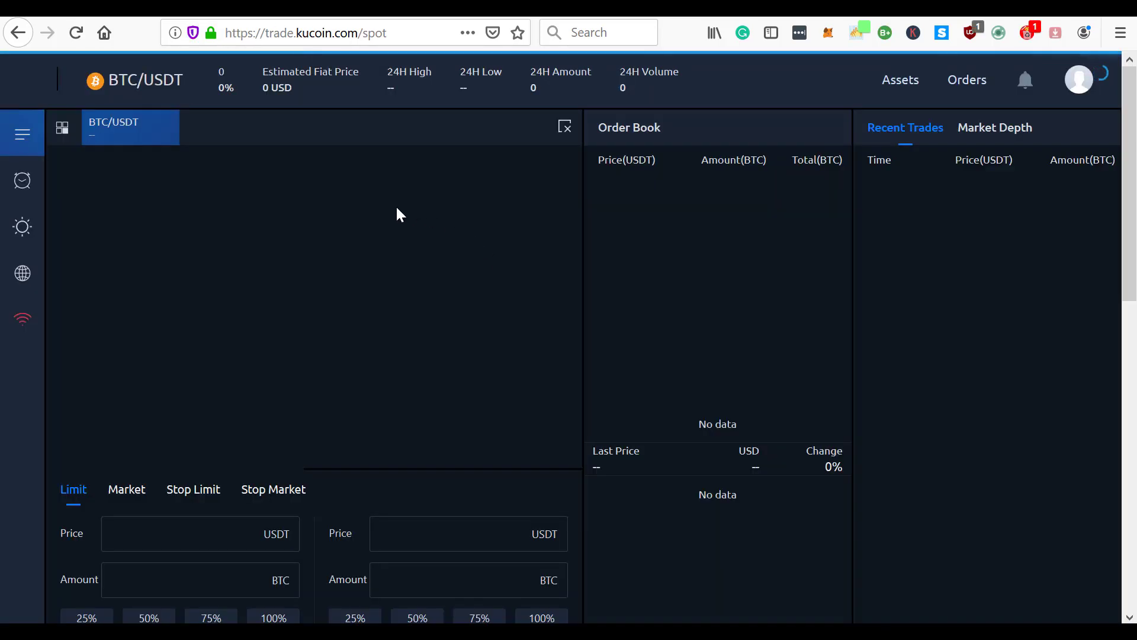
{"action": "left_click", "coordinate": [636, 607]}
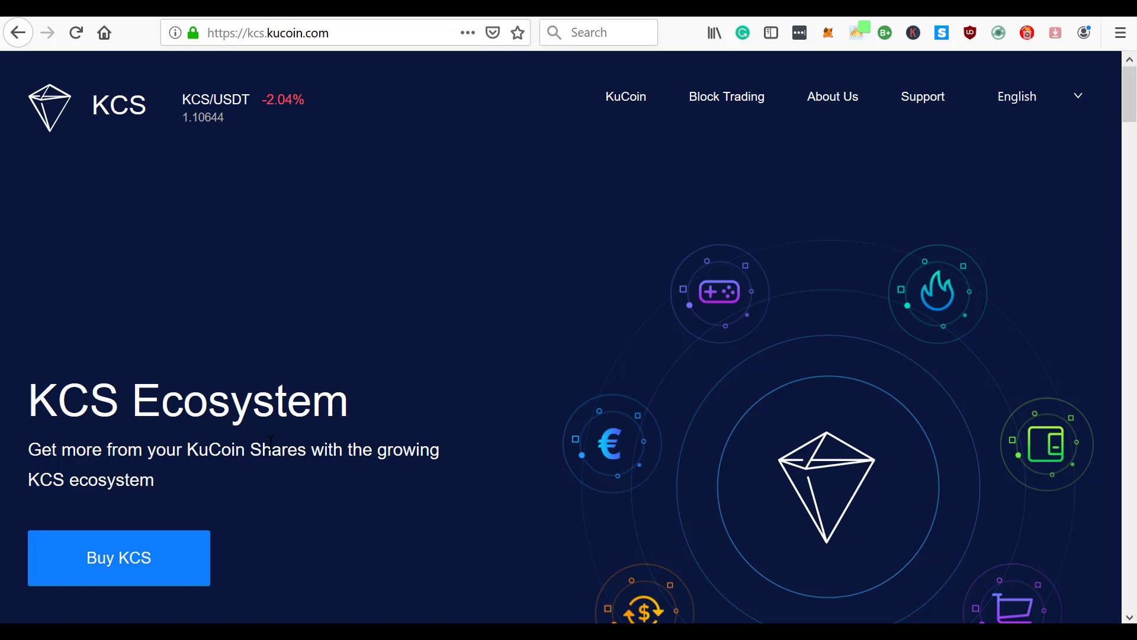
{"action": "scroll", "coordinate": [554, 283], "scroll_direction": "down", "scroll_amount": 10}
{"action": "scroll", "coordinate": [554, 283], "scroll_direction": "down", "scroll_amount": 4}
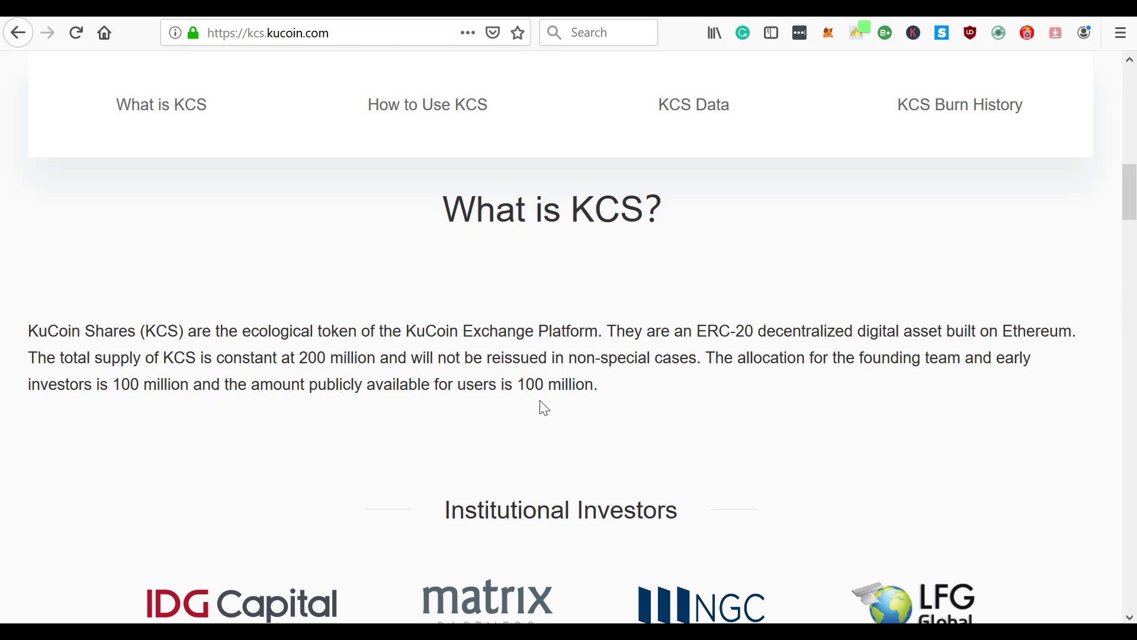
{"action": "scroll", "coordinate": [412, 424], "scroll_direction": "down", "scroll_amount": 5}
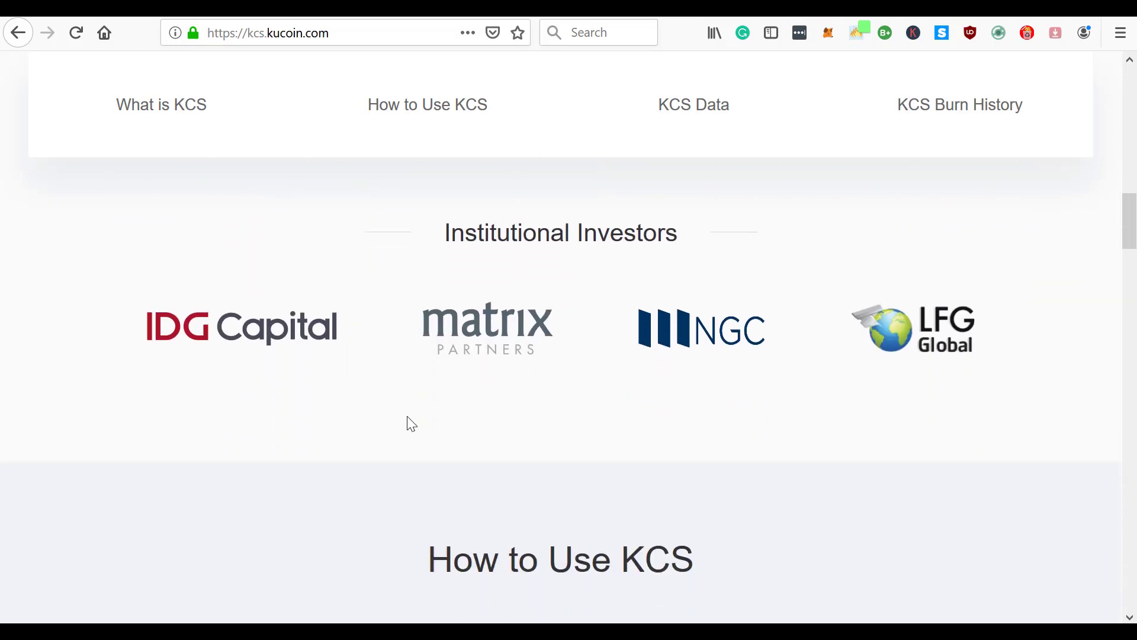
{"action": "scroll", "coordinate": [481, 415], "scroll_direction": "down", "scroll_amount": 6}
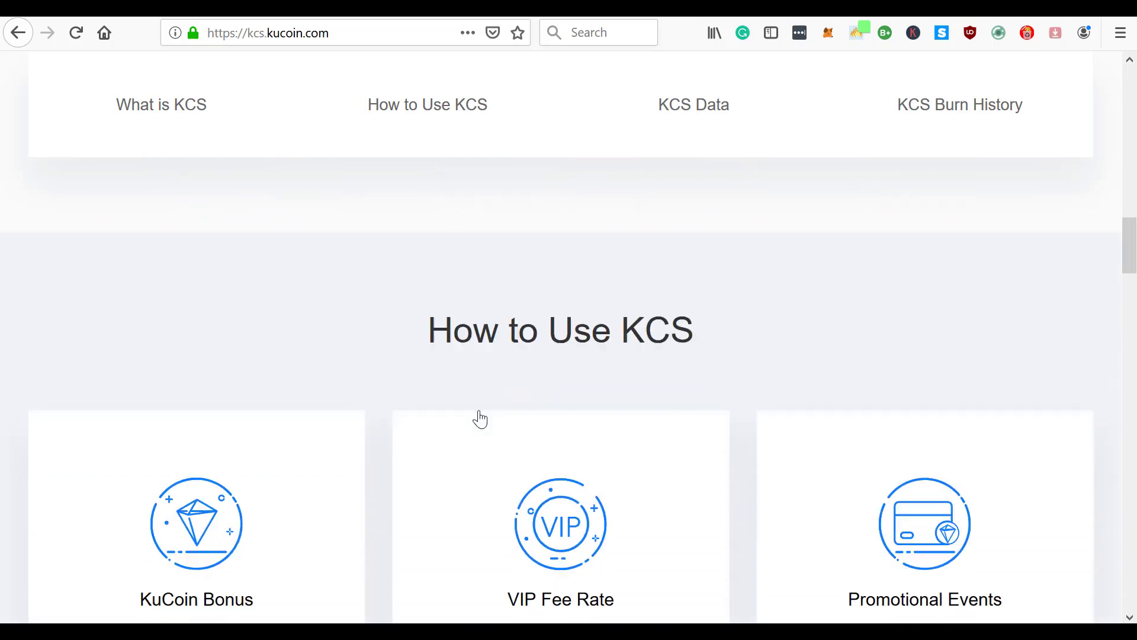
{"action": "scroll", "coordinate": [480, 417], "scroll_direction": "down", "scroll_amount": 3}
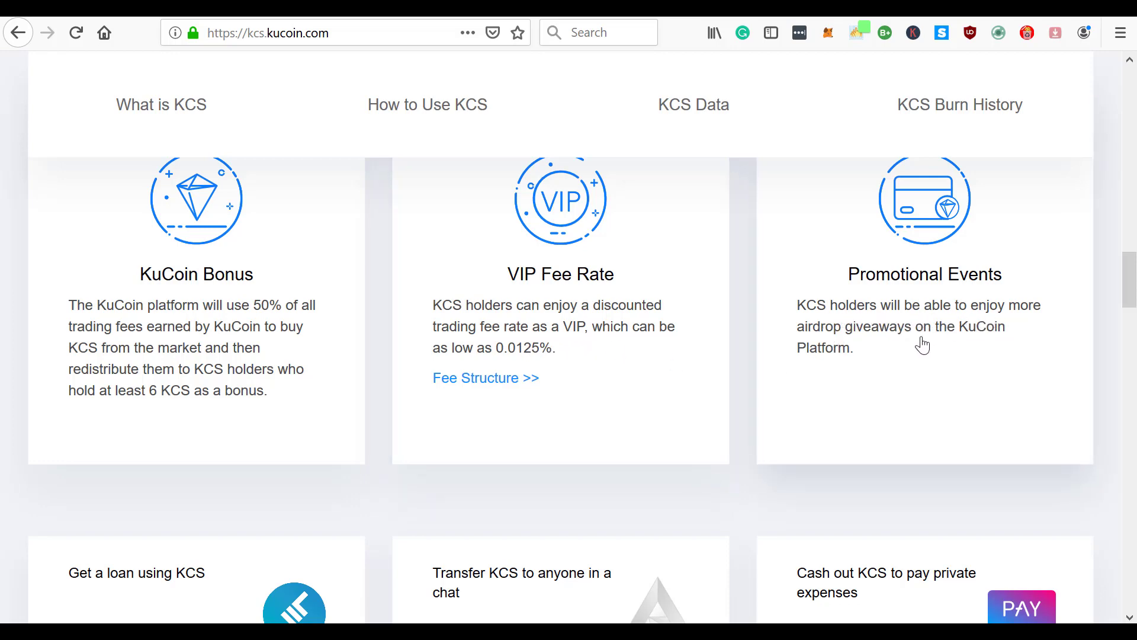
{"action": "scroll", "coordinate": [792, 395], "scroll_direction": "down", "scroll_amount": 5}
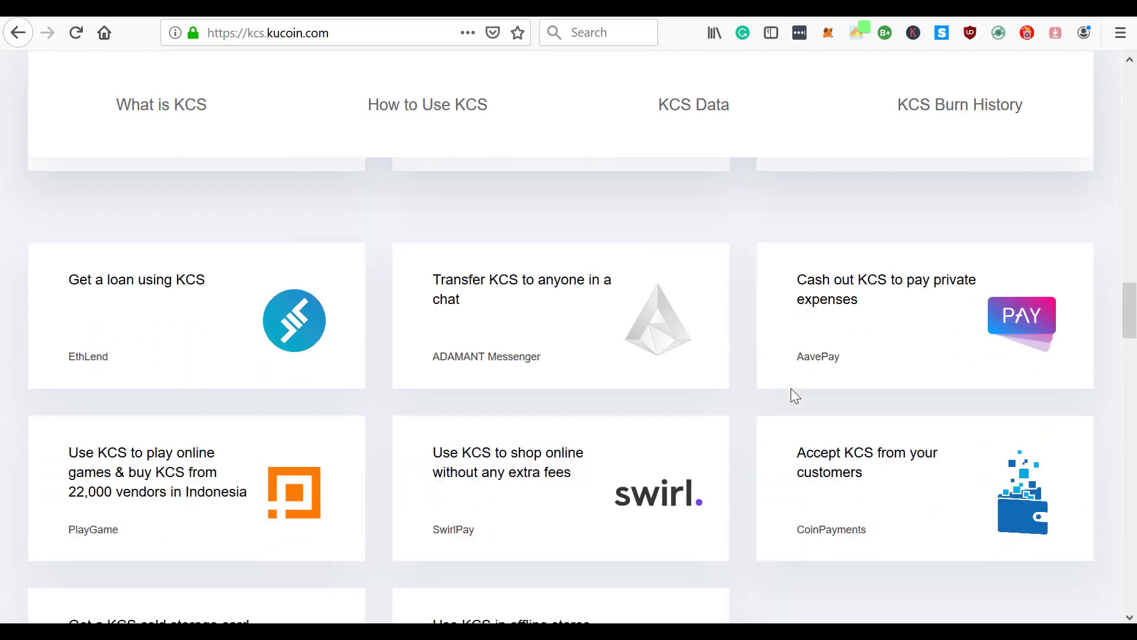
{"action": "scroll", "coordinate": [791, 388], "scroll_direction": "down", "scroll_amount": 1}
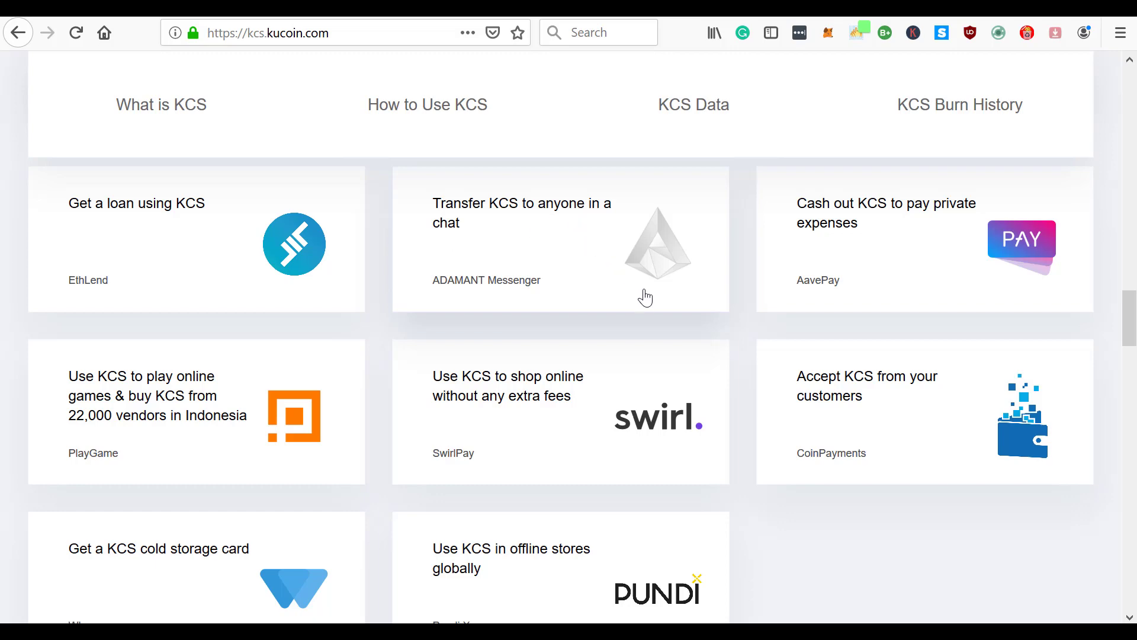
{"action": "scroll", "coordinate": [645, 298], "scroll_direction": "down", "scroll_amount": 1}
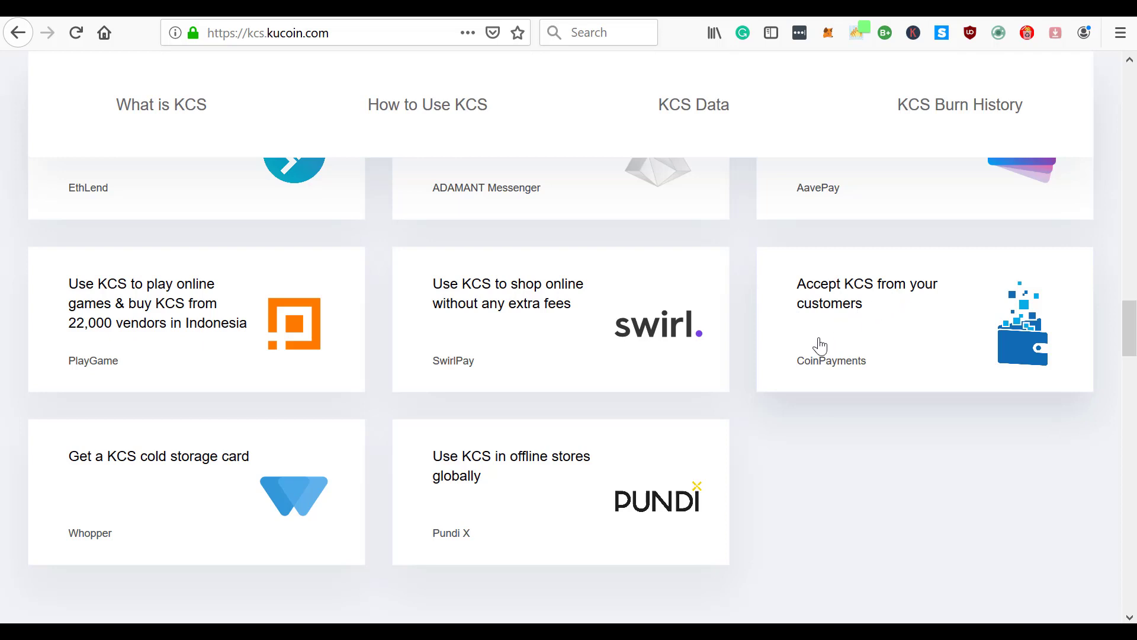
{"action": "scroll", "coordinate": [775, 368], "scroll_direction": "down", "scroll_amount": 1}
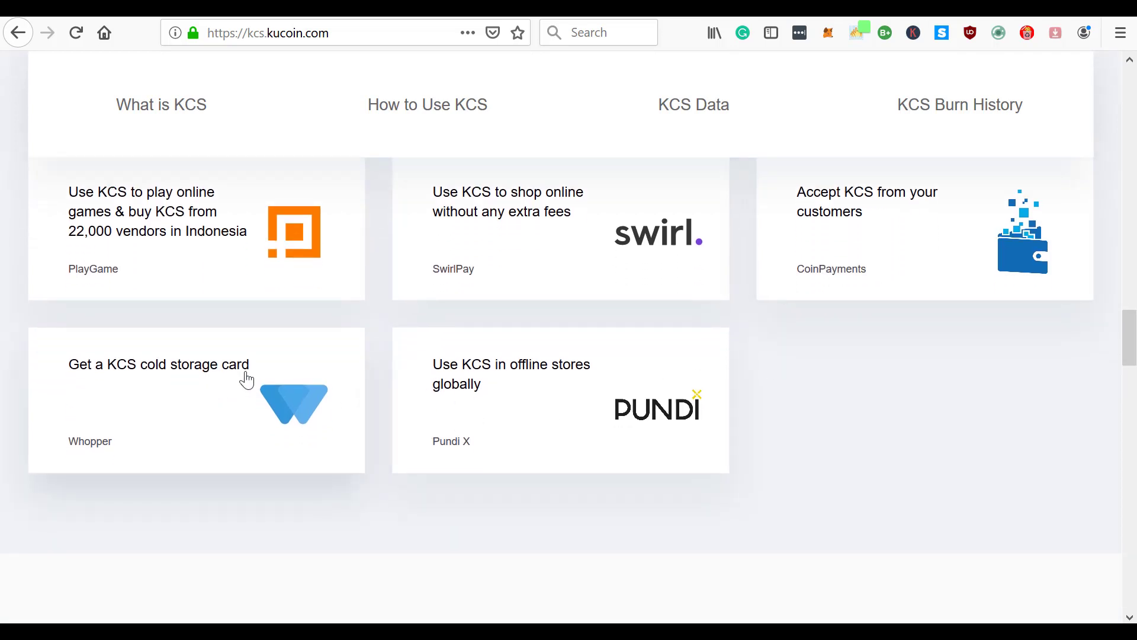
{"action": "scroll", "coordinate": [246, 380], "scroll_direction": "up", "scroll_amount": 1}
{"action": "scroll", "coordinate": [247, 379], "scroll_direction": "down", "scroll_amount": 5}
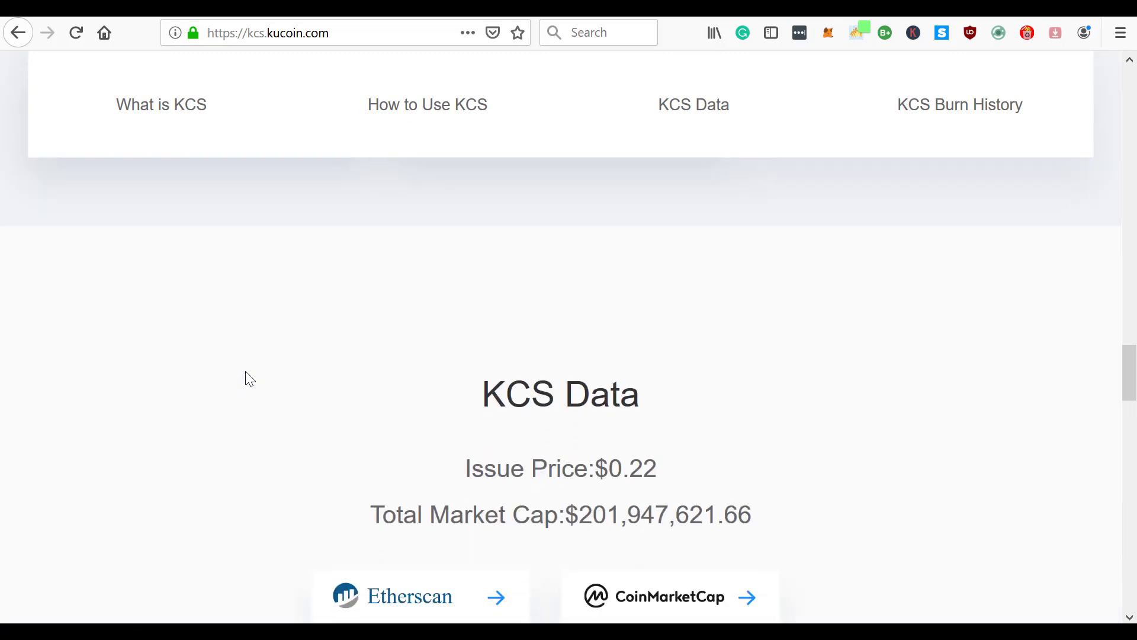
{"action": "scroll", "coordinate": [249, 379], "scroll_direction": "down", "scroll_amount": 1}
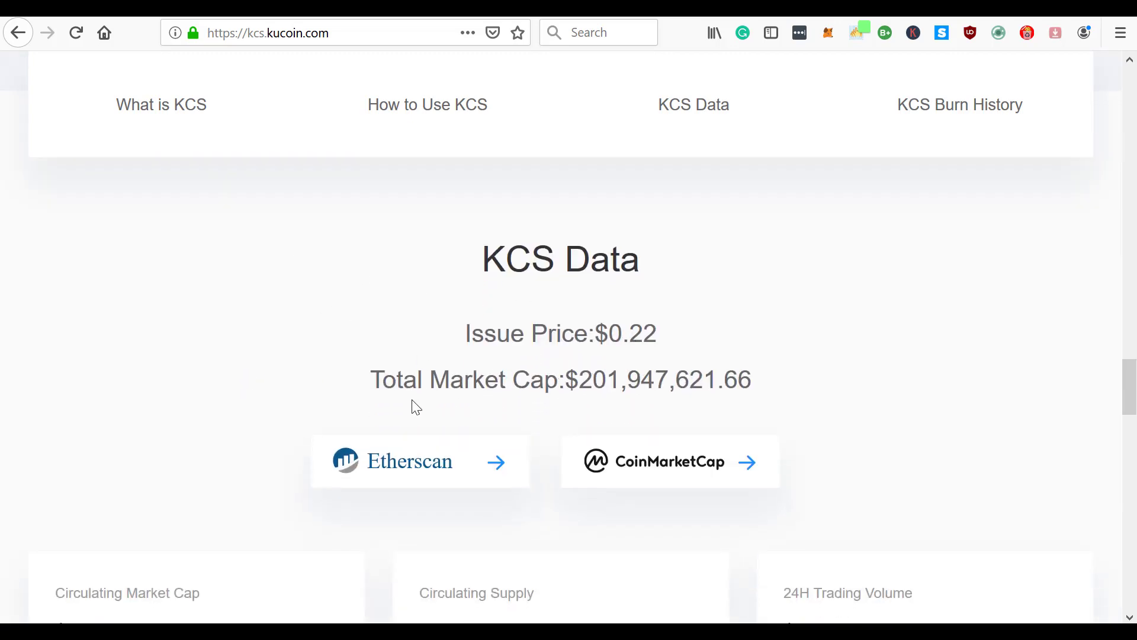
{"action": "scroll", "coordinate": [559, 407], "scroll_direction": "down", "scroll_amount": 5}
{"action": "scroll", "coordinate": [558, 414], "scroll_direction": "down", "scroll_amount": 2}
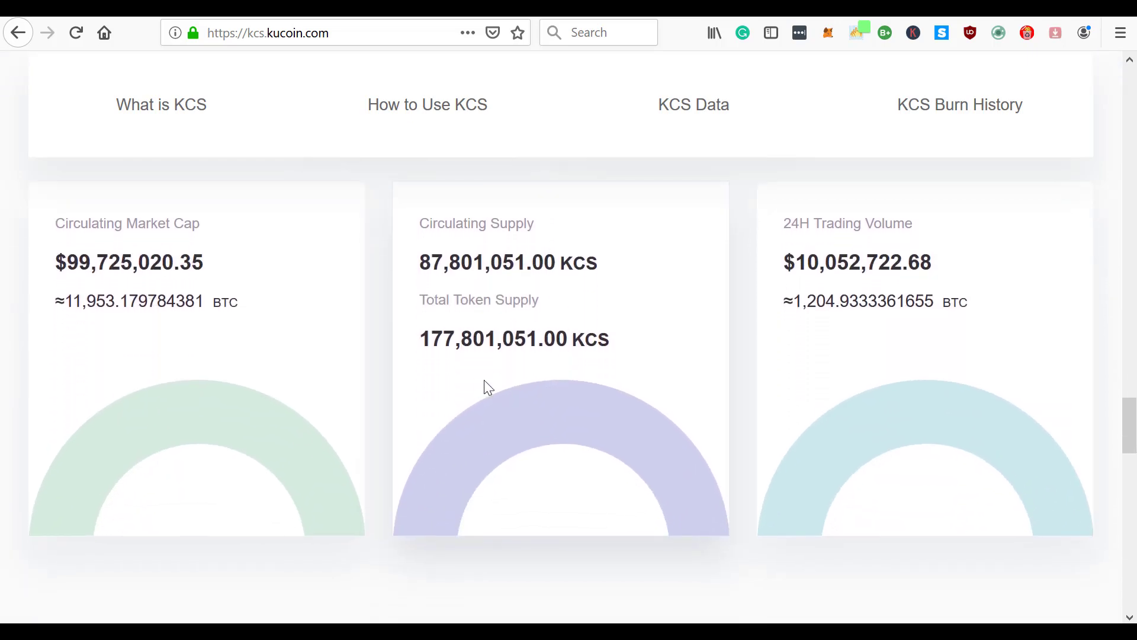
{"action": "scroll", "coordinate": [662, 355], "scroll_direction": "down", "scroll_amount": 6}
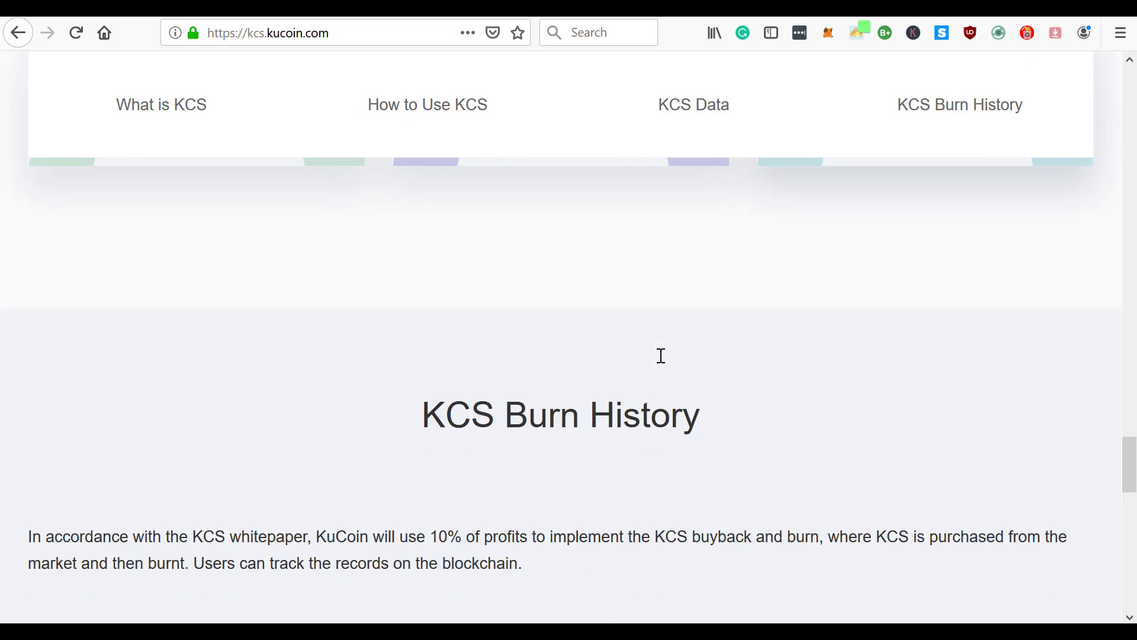
{"action": "scroll", "coordinate": [661, 356], "scroll_direction": "down", "scroll_amount": 3}
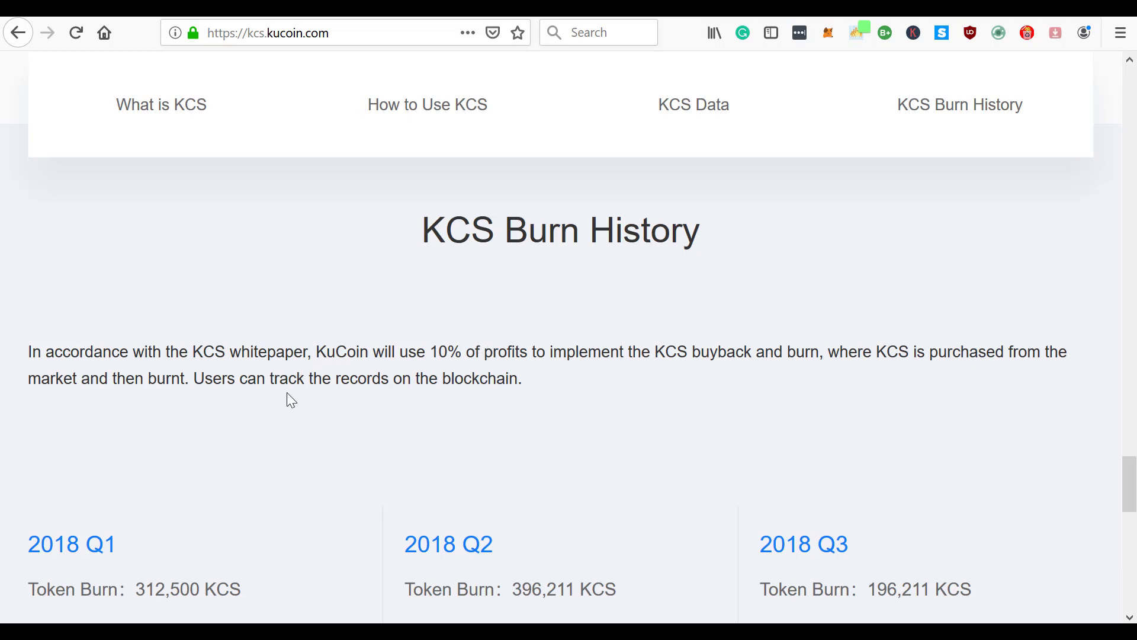
{"action": "scroll", "coordinate": [443, 385], "scroll_direction": "down", "scroll_amount": 5}
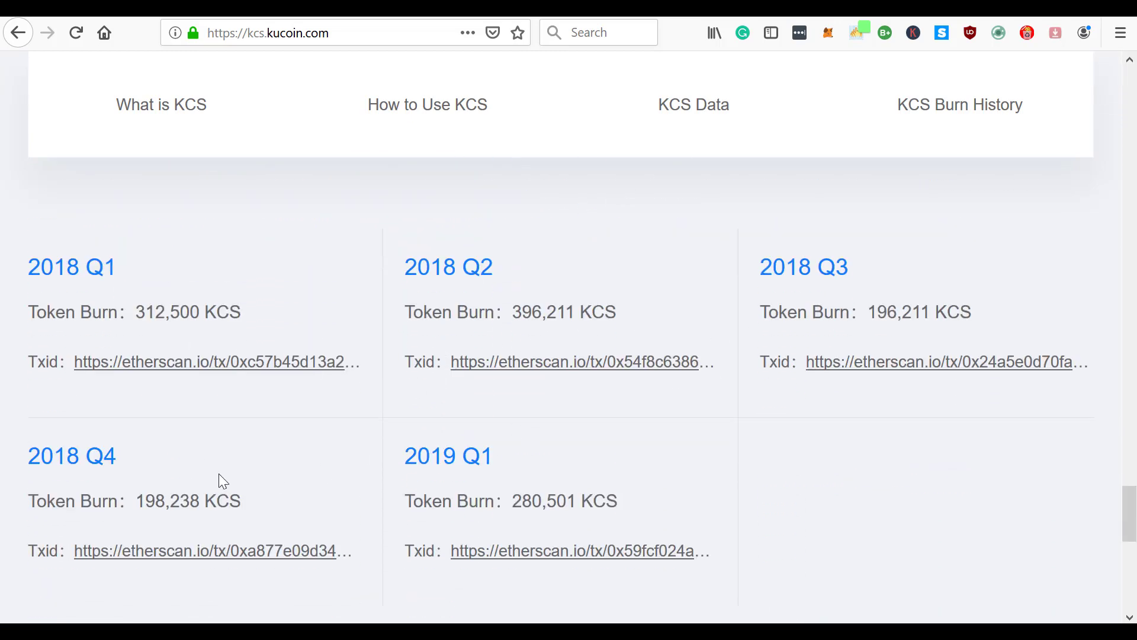
{"action": "scroll", "coordinate": [375, 483], "scroll_direction": "down", "scroll_amount": 8}
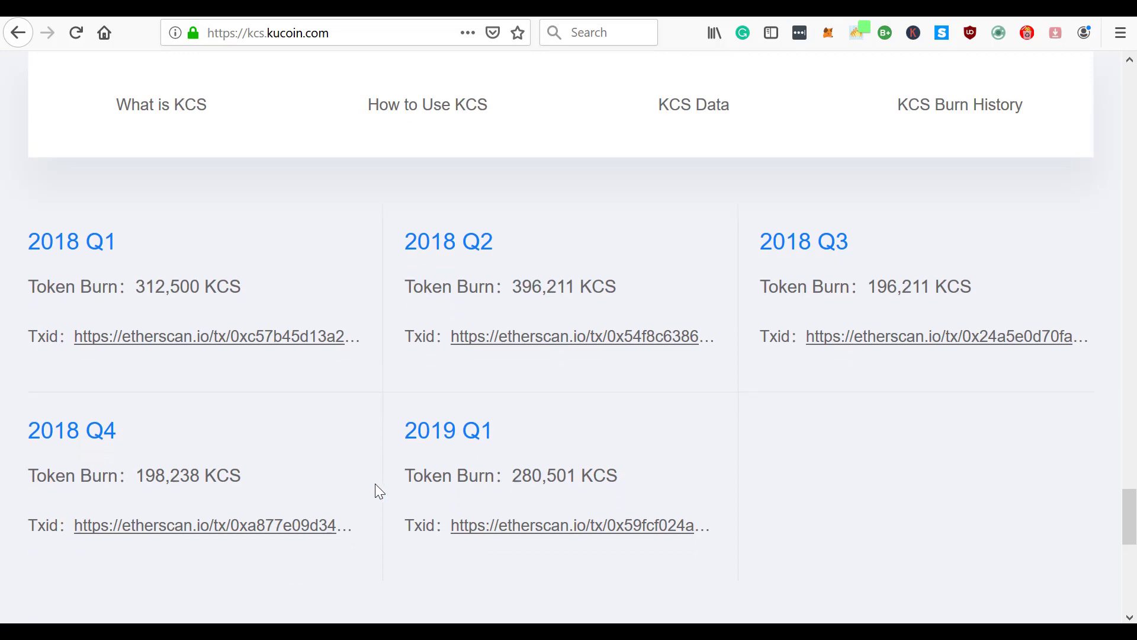
{"action": "scroll", "coordinate": [373, 484], "scroll_direction": "down", "scroll_amount": 2}
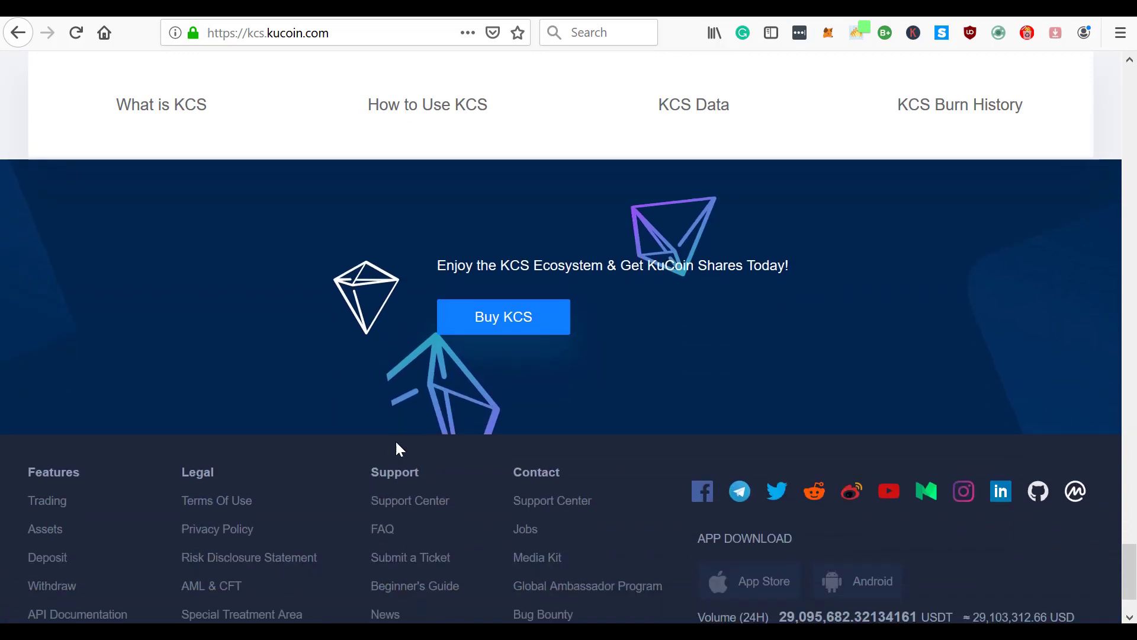
{"action": "scroll", "coordinate": [341, 400], "scroll_direction": "up", "scroll_amount": 20}
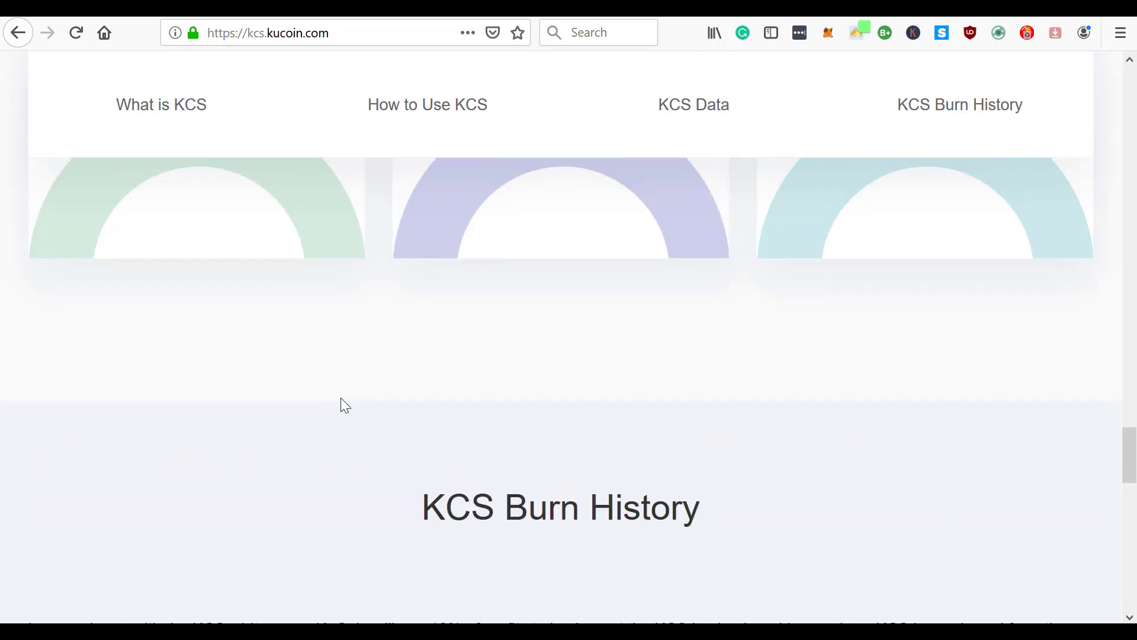
{"action": "scroll", "coordinate": [342, 406], "scroll_direction": "up", "scroll_amount": 12}
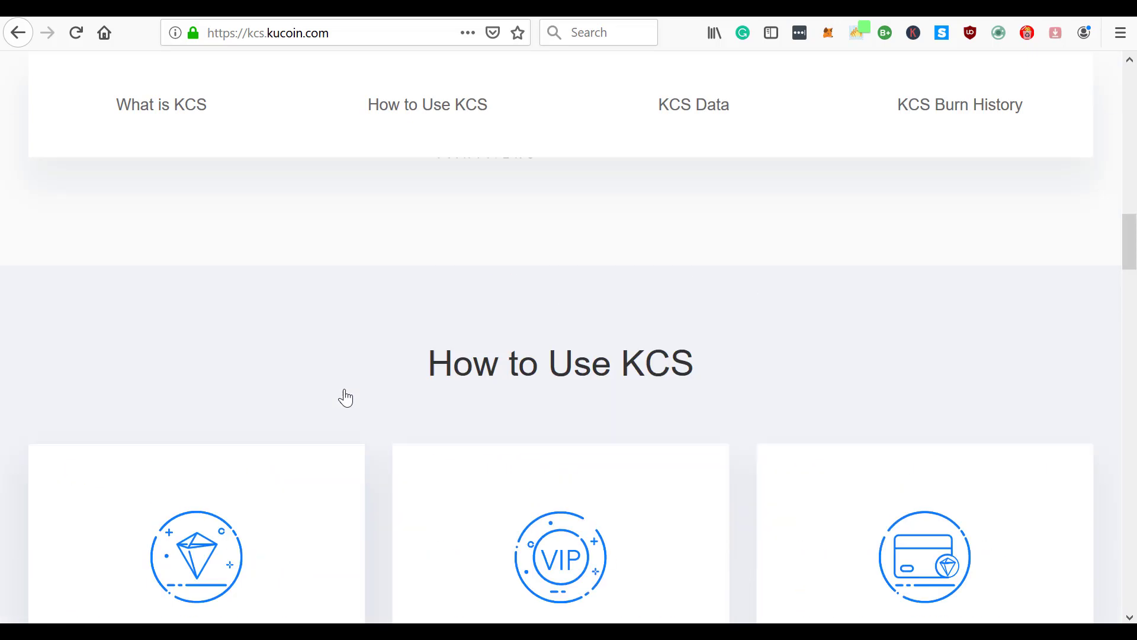
{"action": "scroll", "coordinate": [349, 395], "scroll_direction": "up", "scroll_amount": 15}
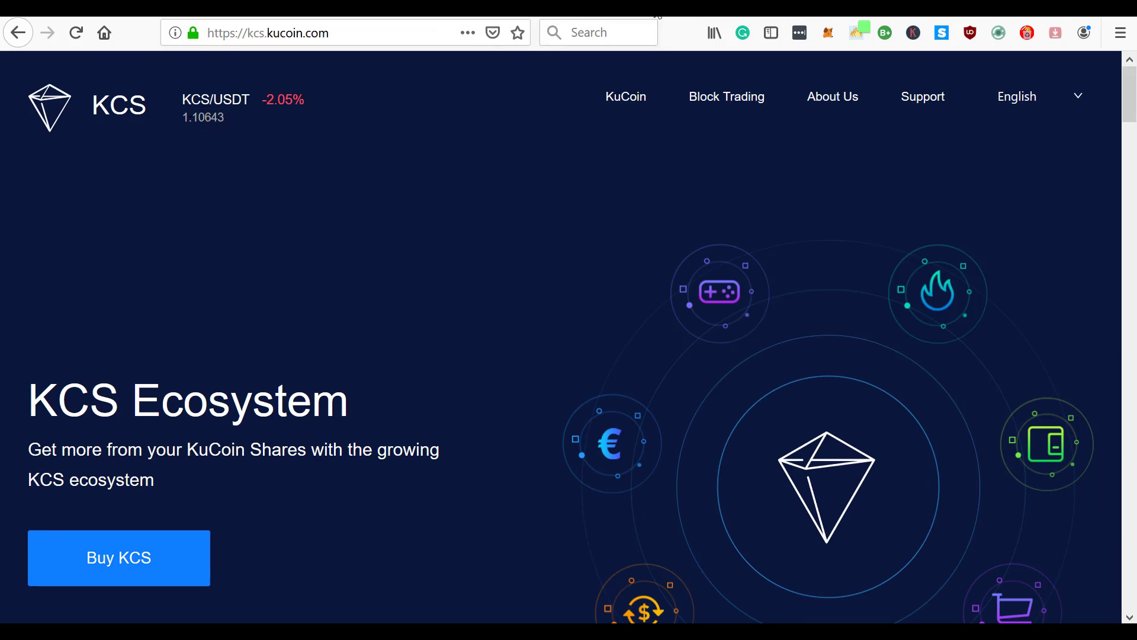
Step: Switch to the BTC/USDT spot trading tab and zoom the TradingView chart in and out
{"action": "left_click", "coordinate": [824, 16]}
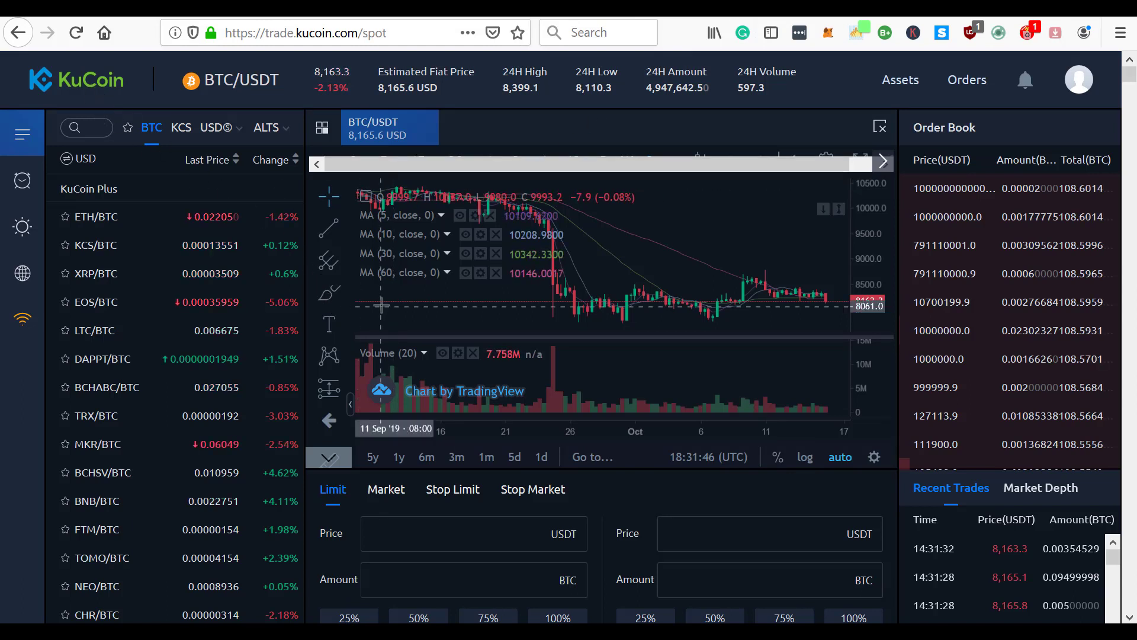
{"action": "scroll", "coordinate": [384, 308], "scroll_direction": "up", "scroll_amount": 1}
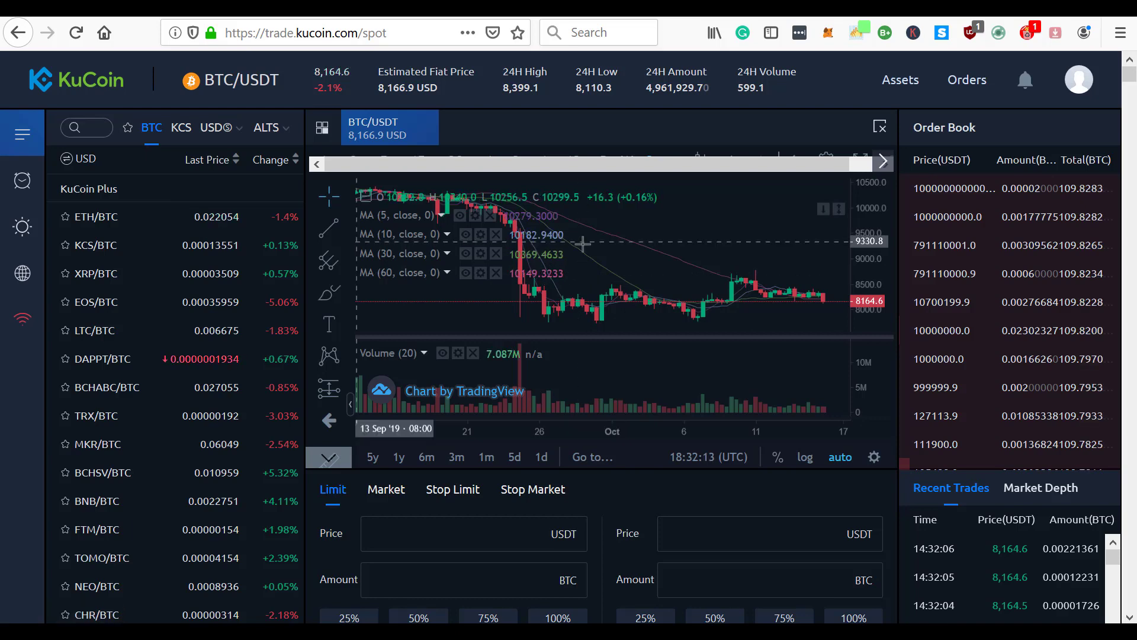
{"action": "scroll", "coordinate": [616, 256], "scroll_direction": "down", "scroll_amount": 3}
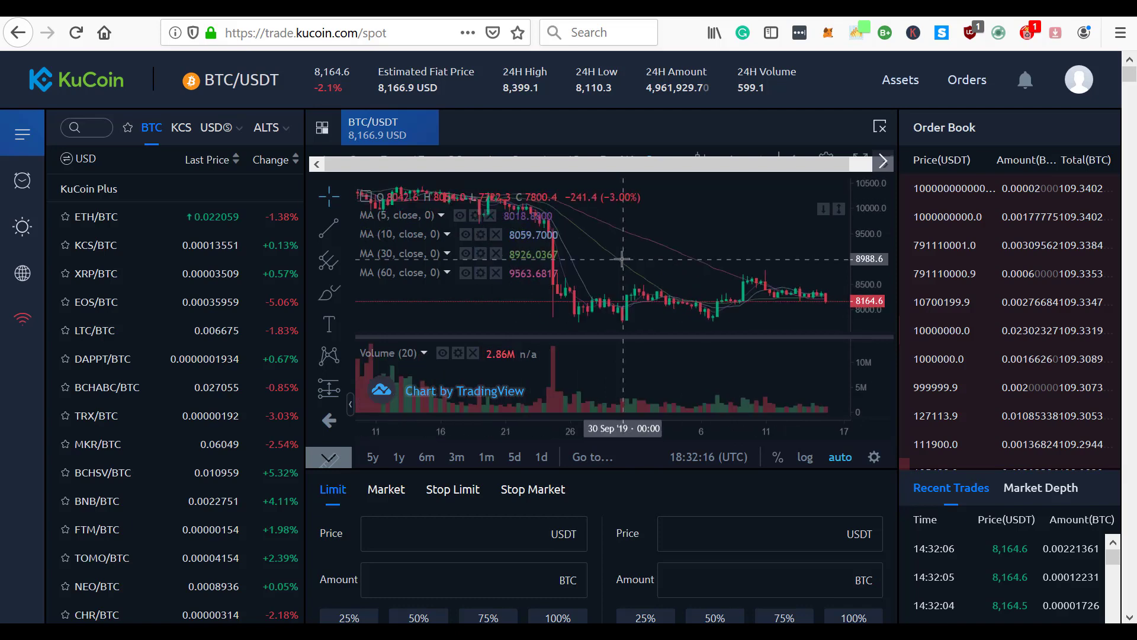
{"action": "scroll", "coordinate": [622, 259], "scroll_direction": "down", "scroll_amount": 3}
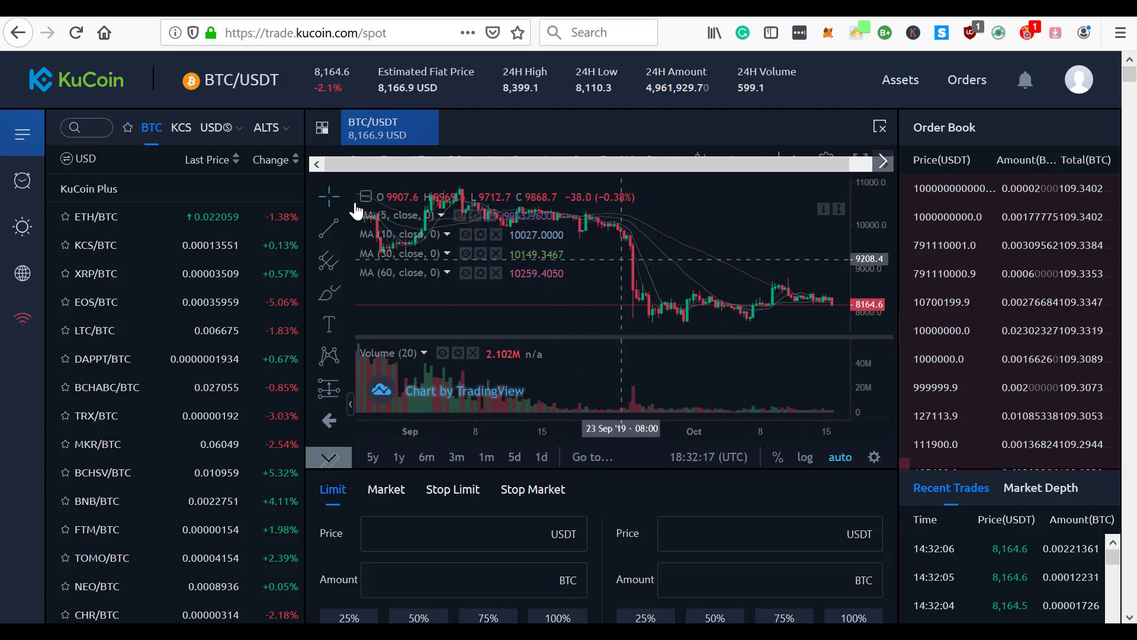
{"action": "scroll", "coordinate": [622, 259], "scroll_direction": "down", "scroll_amount": 3}
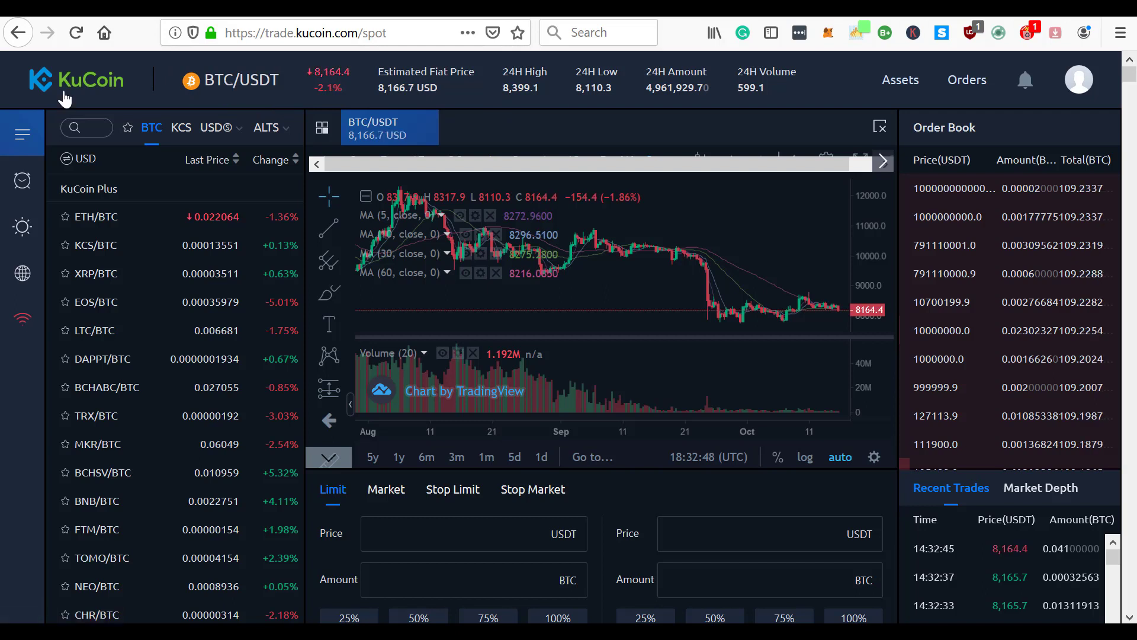
Step: Return to the kucoin.com homepage using the KuCoin logo
{"action": "left_click", "coordinate": [103, 89]}
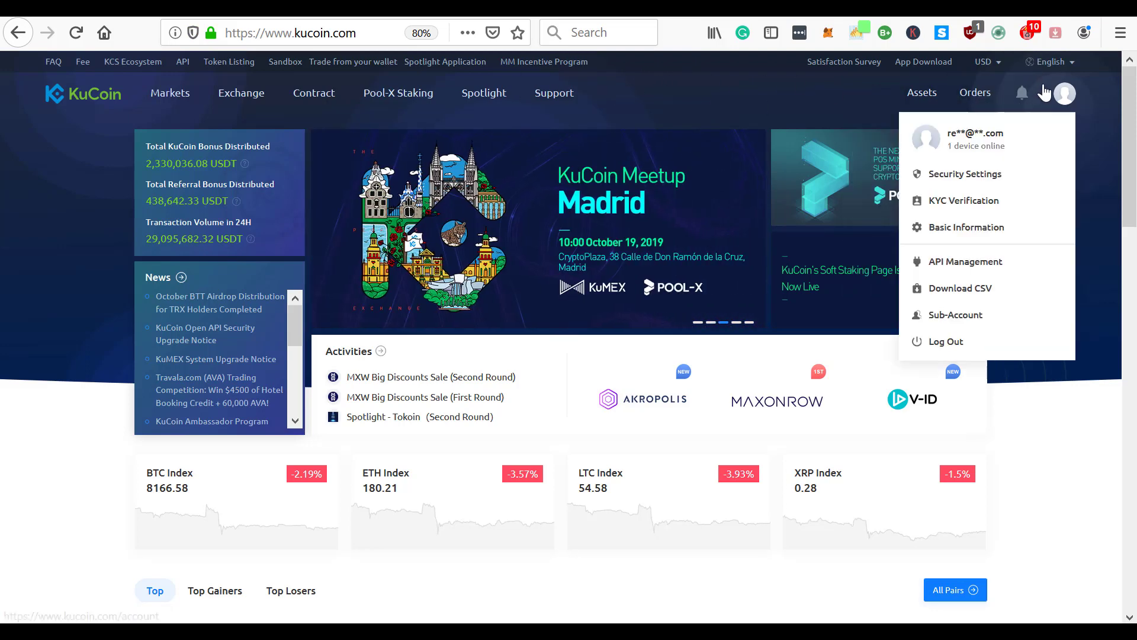
{"action": "mouse_move", "coordinate": [1072, 92]}
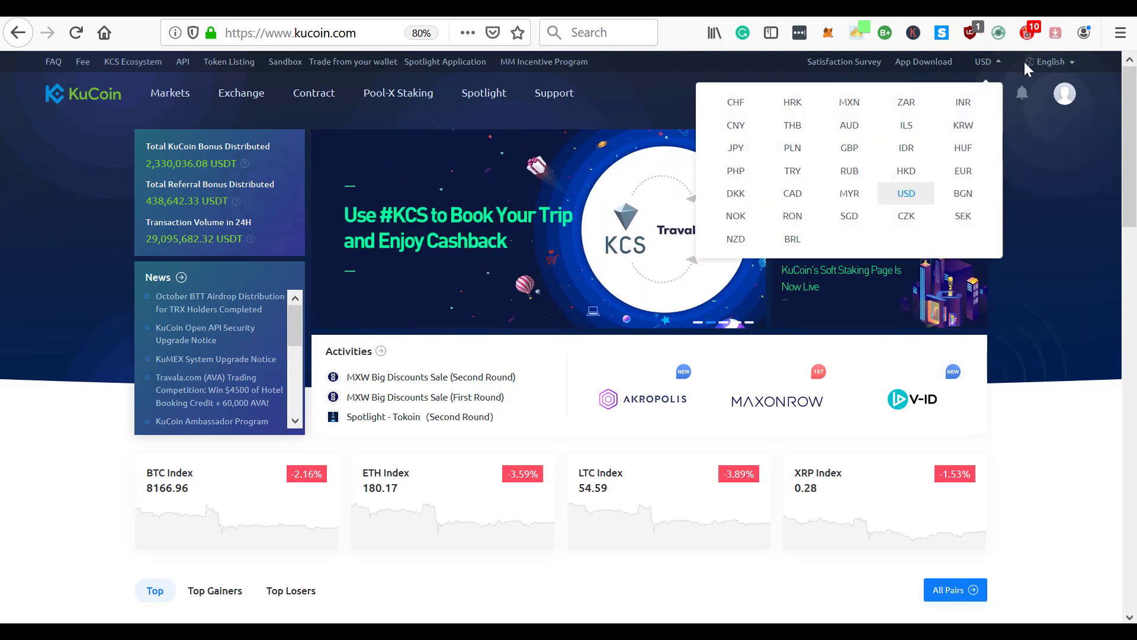
Step: Open the Deposit page via Assets > Deposit & Withdrawal History
{"action": "mouse_move", "coordinate": [927, 95]}
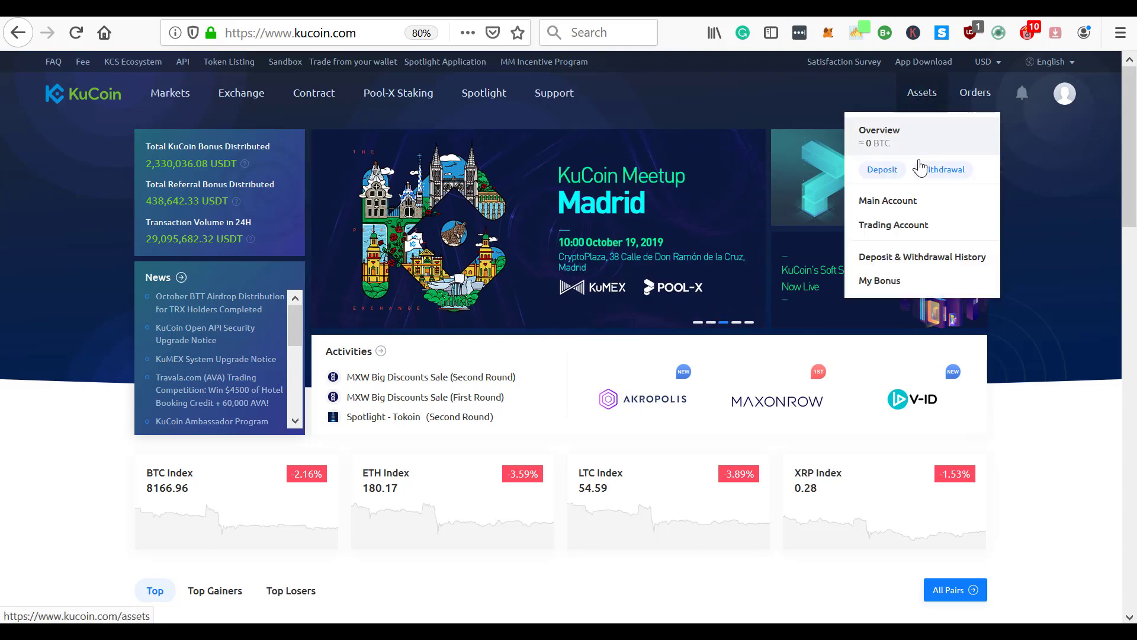
{"action": "left_click", "coordinate": [891, 263]}
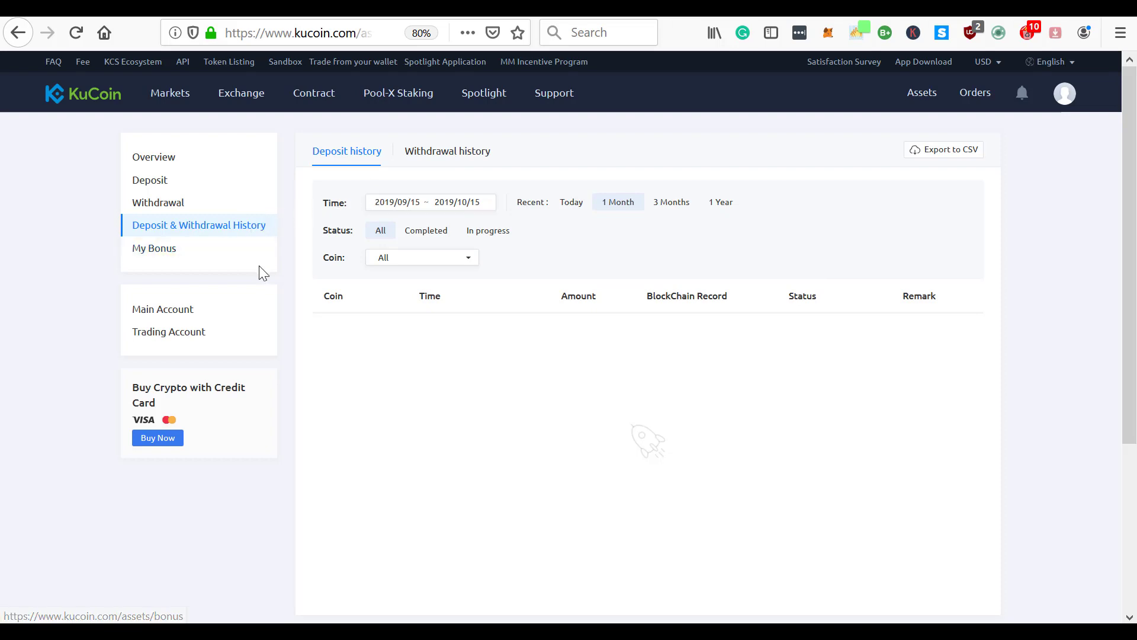
{"action": "left_click", "coordinate": [150, 182]}
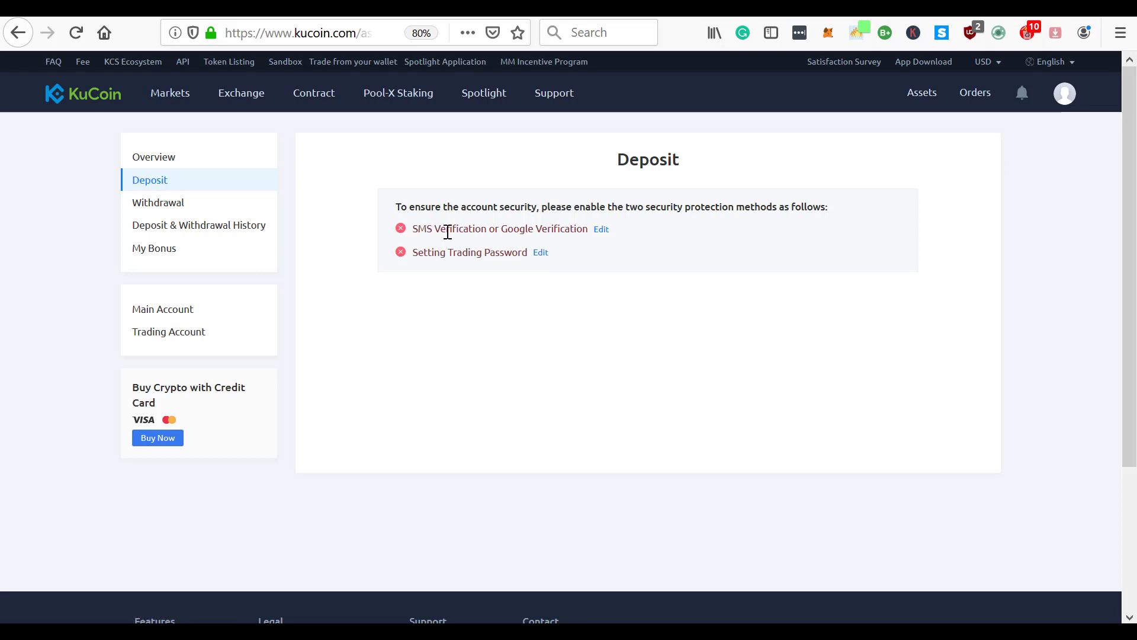
Step: Activate Google Verification using the emailed code and the Google authenticator code
{"action": "left_click", "coordinate": [606, 231]}
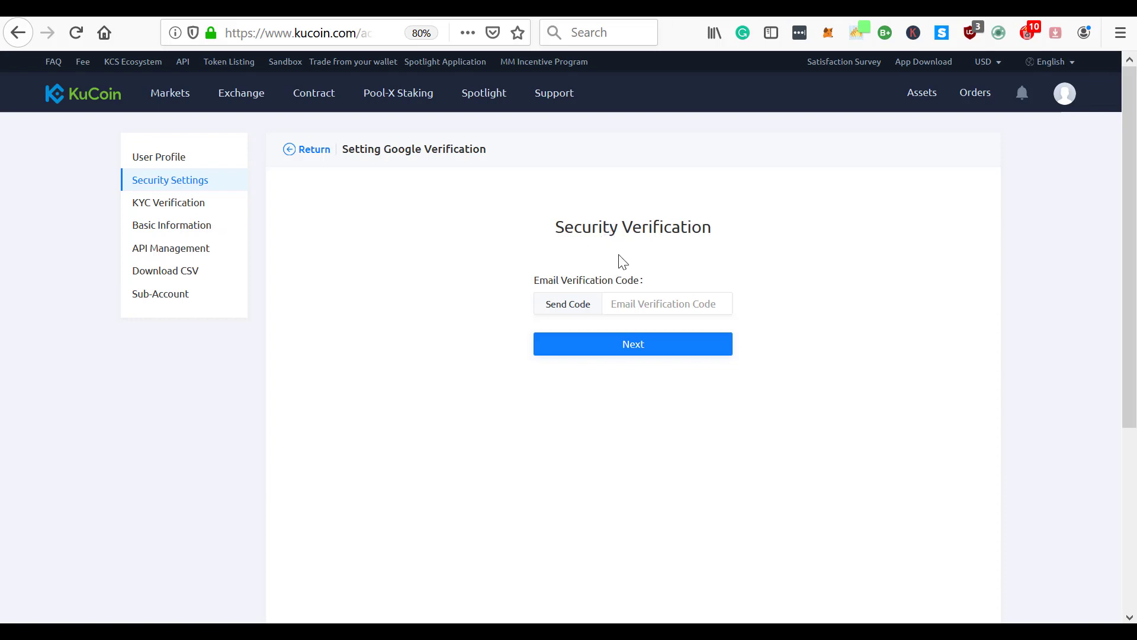
{"action": "left_click", "coordinate": [559, 307]}
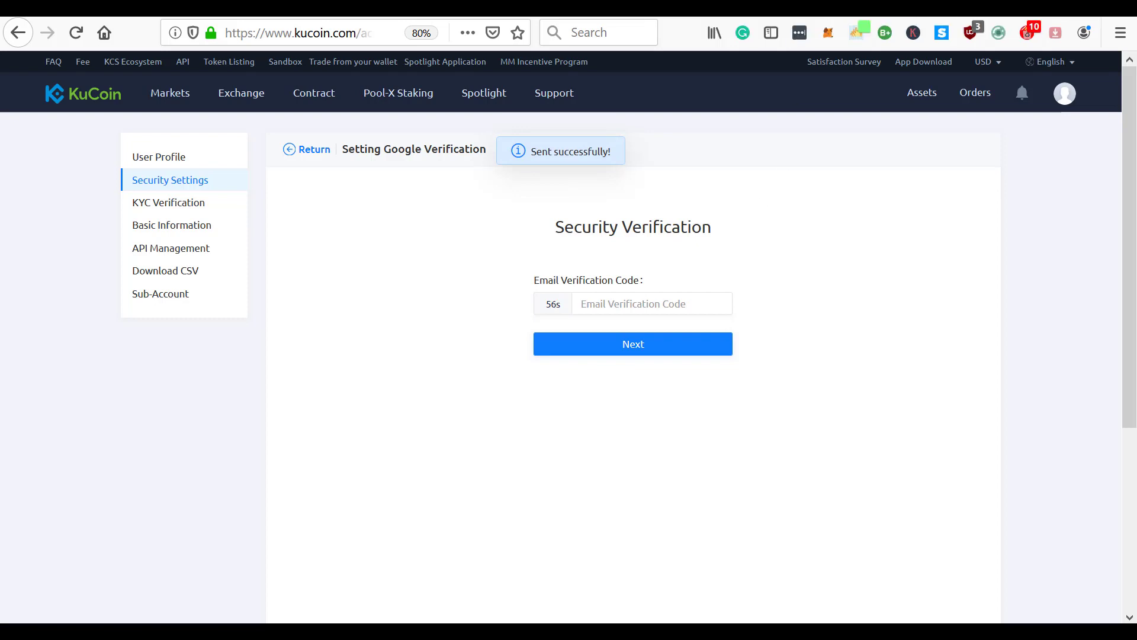
{"action": "mouse_move", "coordinate": [531, 614]}
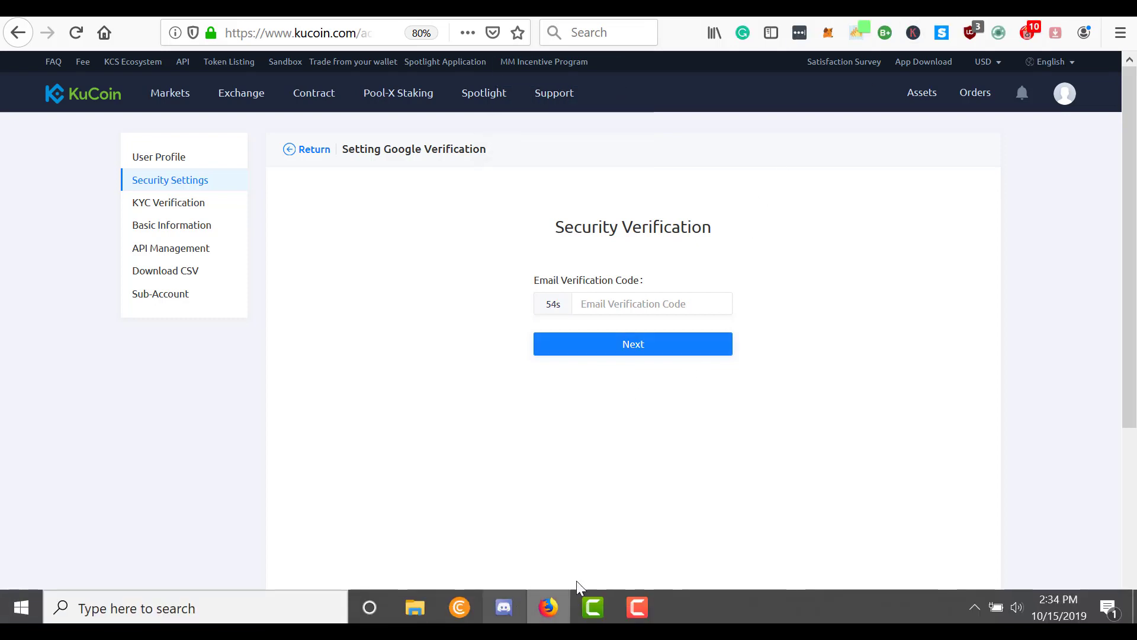
{"action": "left_click", "coordinate": [636, 605]}
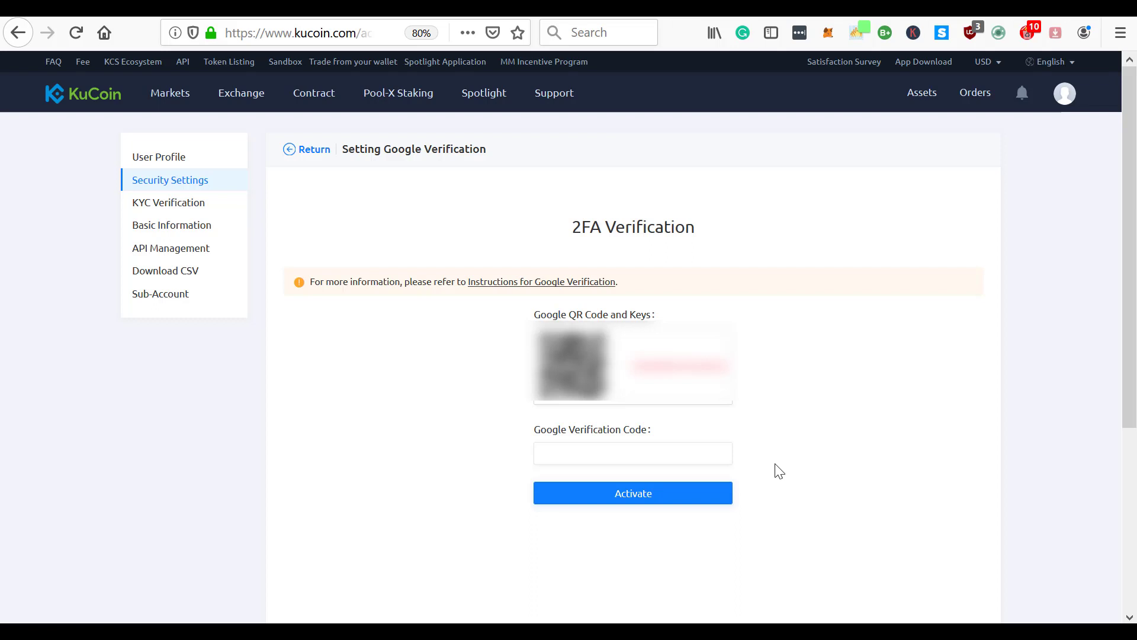
{"action": "left_click", "coordinate": [617, 460]}
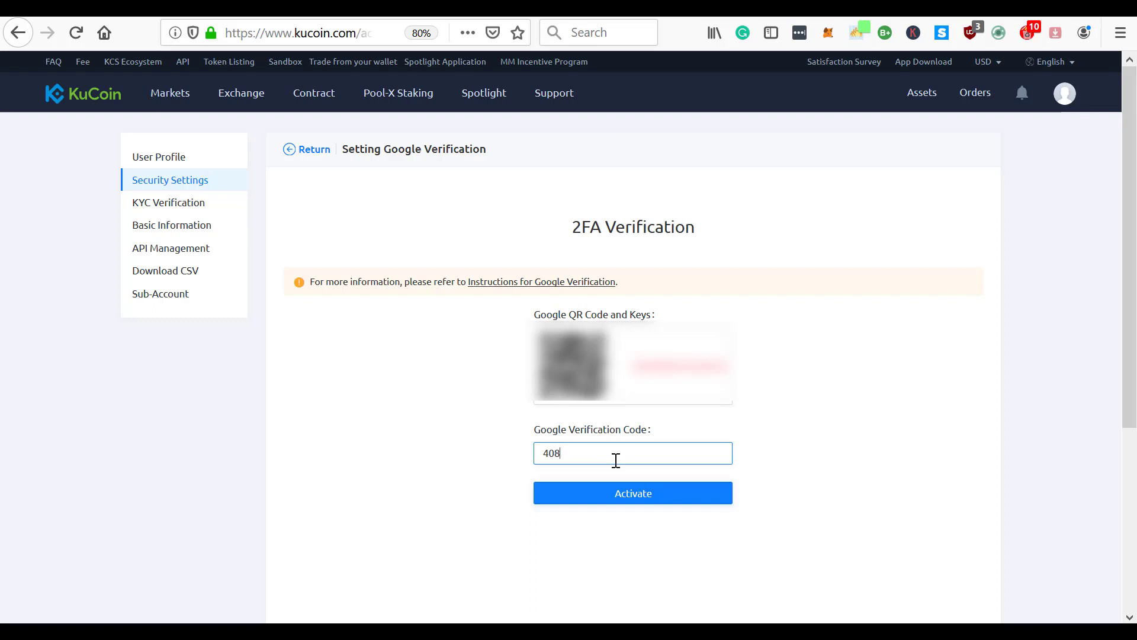
{"action": "left_click", "coordinate": [643, 497]}
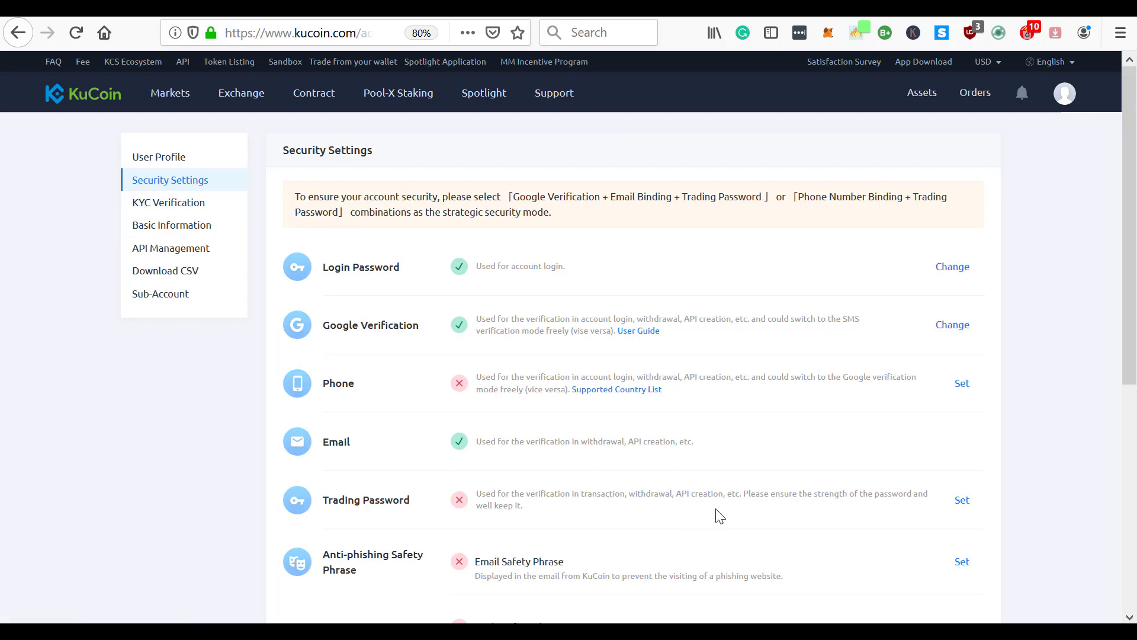
Step: Start the trading password setup and enter the Google verification code
{"action": "scroll", "coordinate": [720, 514], "scroll_direction": "down", "scroll_amount": 1}
{"action": "scroll", "coordinate": [719, 514], "scroll_direction": "down", "scroll_amount": 1}
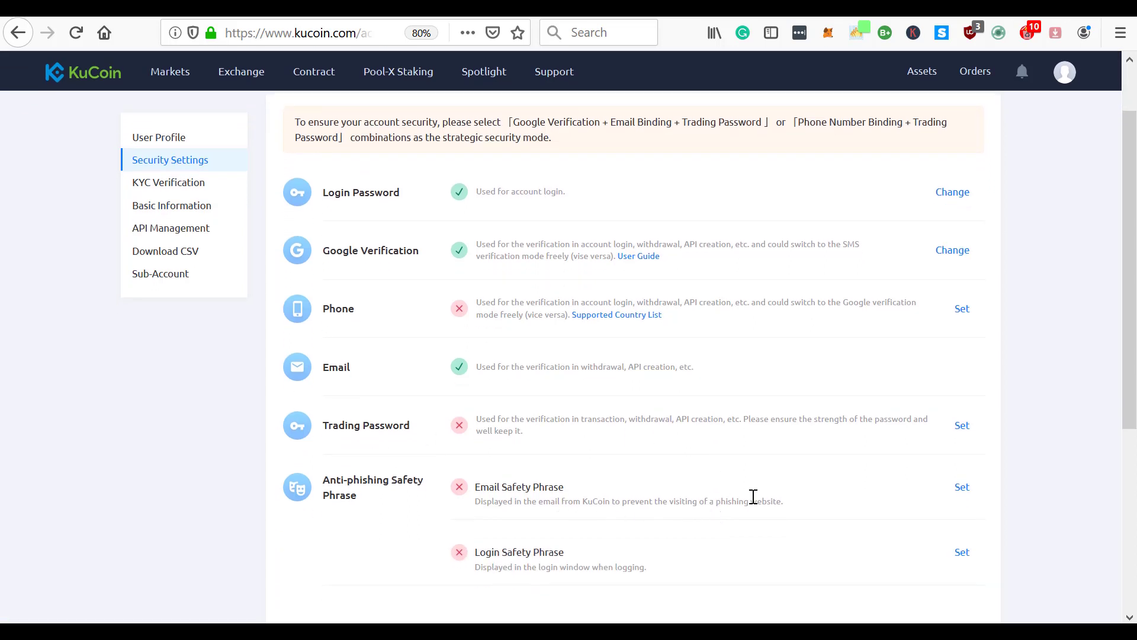
{"action": "left_click", "coordinate": [962, 426]}
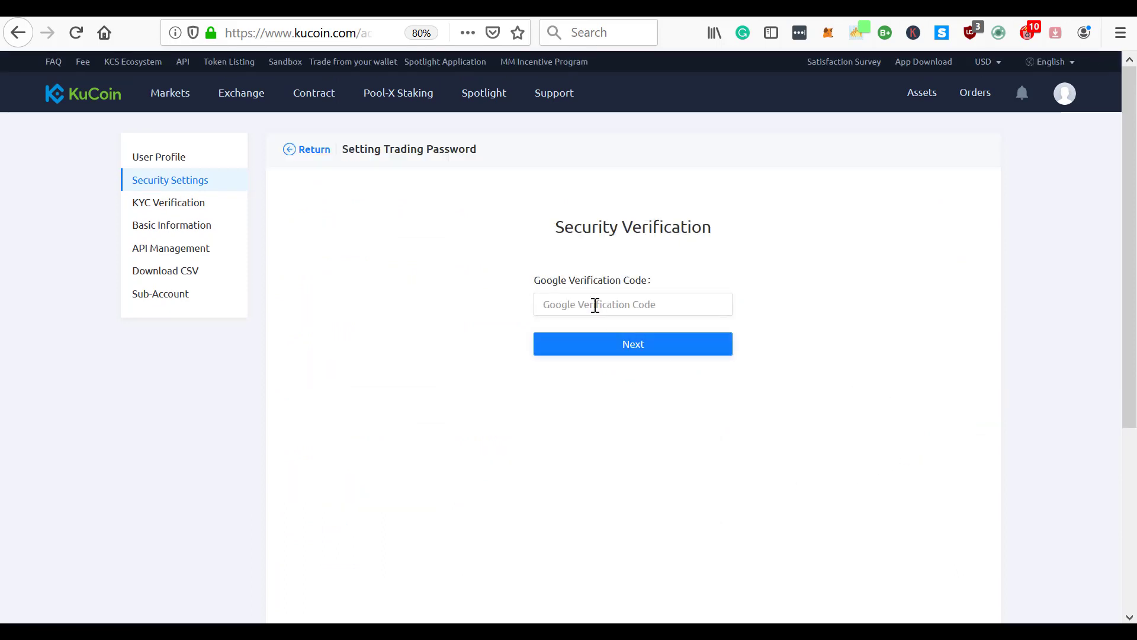
{"action": "left_click", "coordinate": [596, 306]}
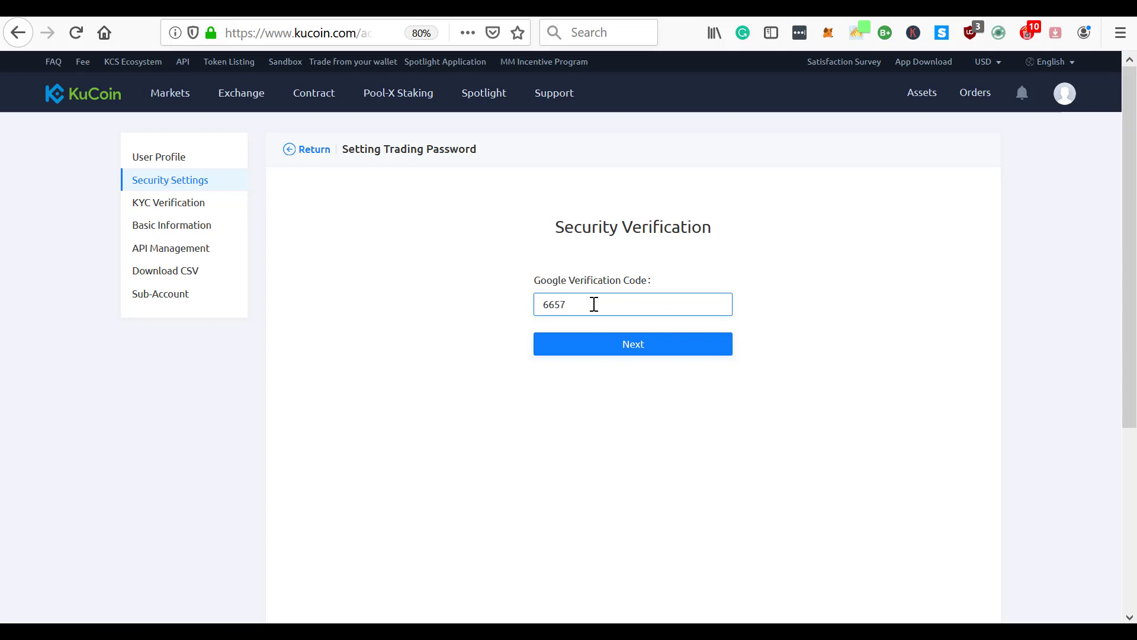
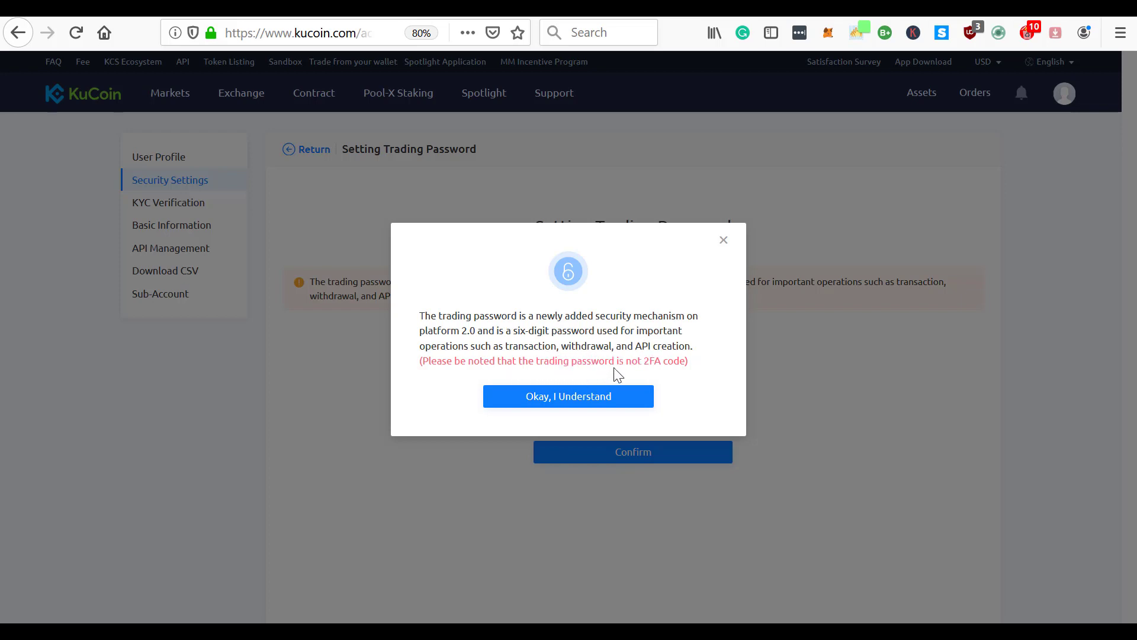
Step: Enter and confirm a six-digit trading password, declining to save it in the browser
{"action": "left_click", "coordinate": [585, 401]}
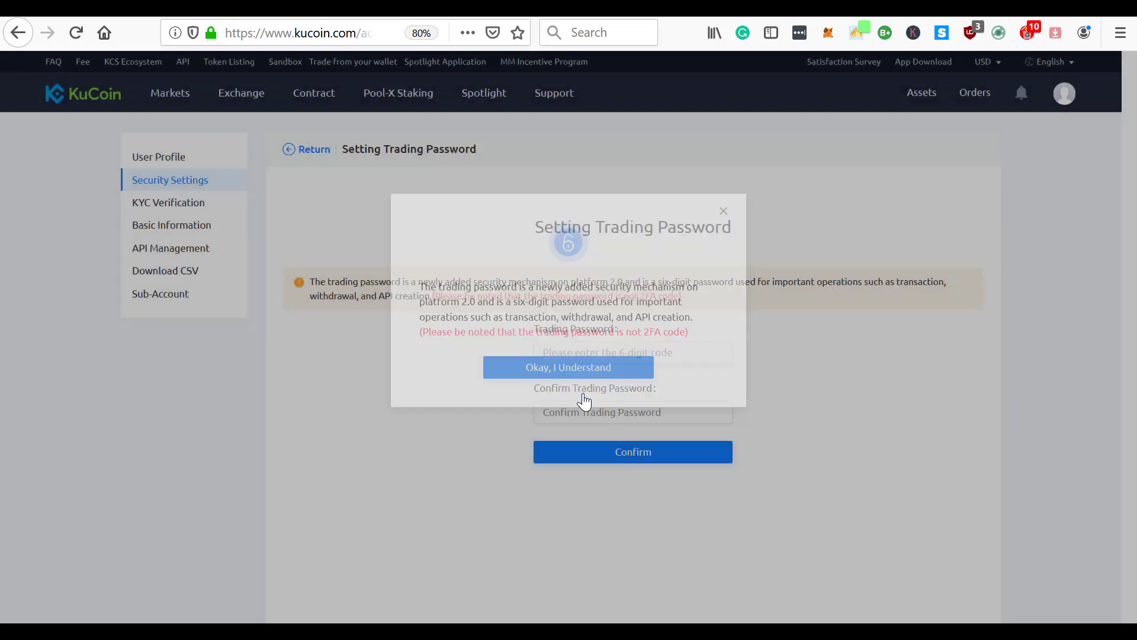
{"action": "left_click", "coordinate": [582, 351]}
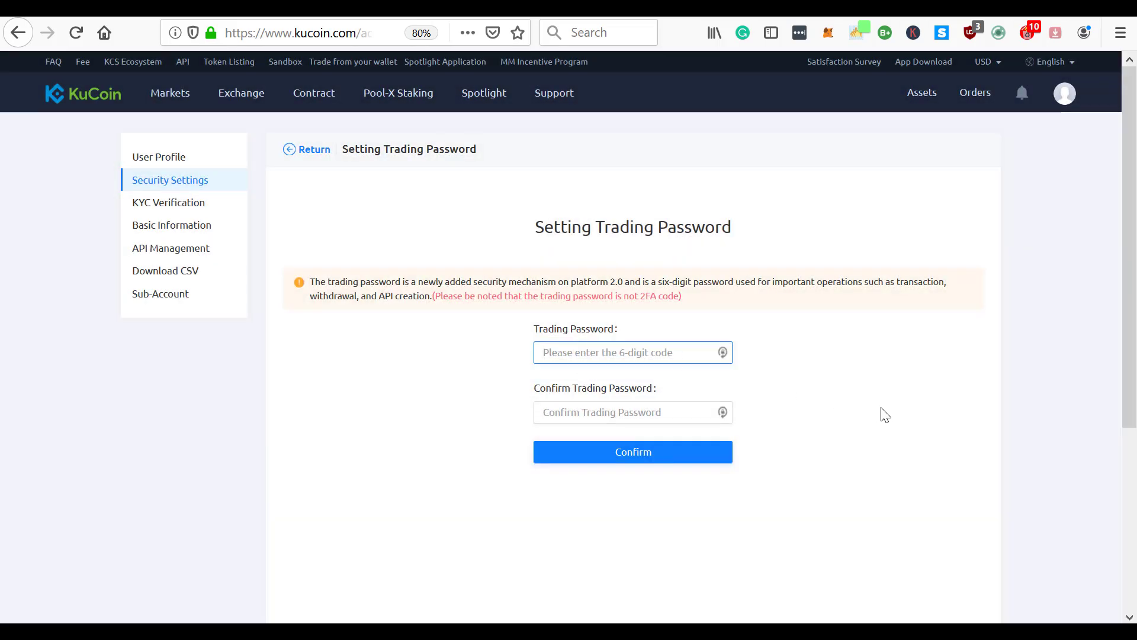
{"action": "type", "text": "••"}
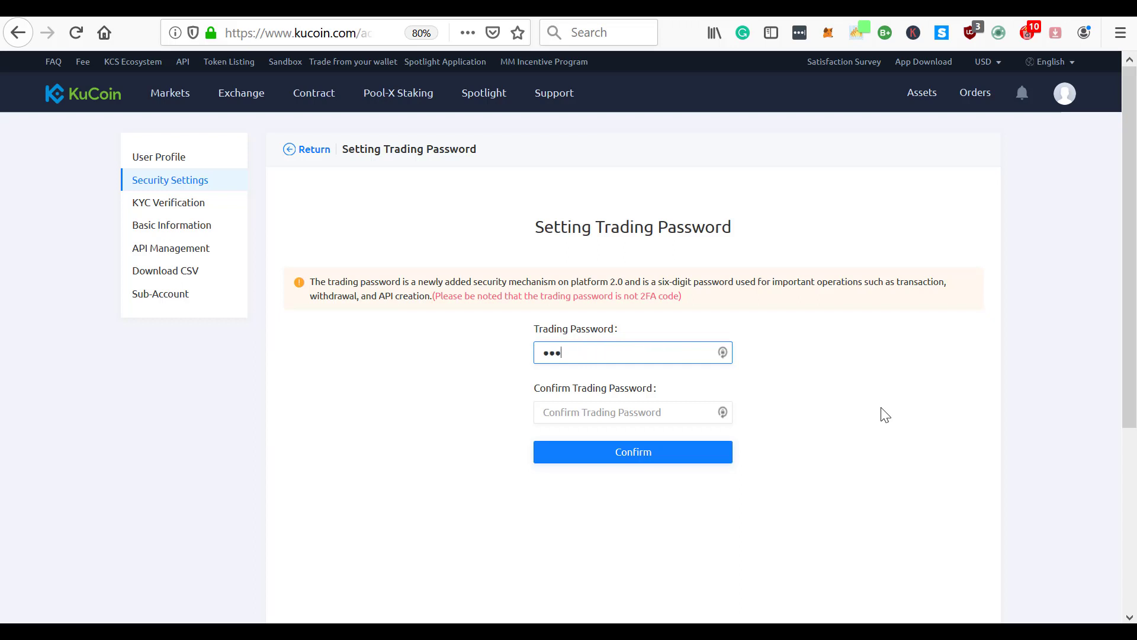
{"action": "type", "text": "••••"}
{"action": "key", "text": "Tab"}
{"action": "type", "text": "•••••"}
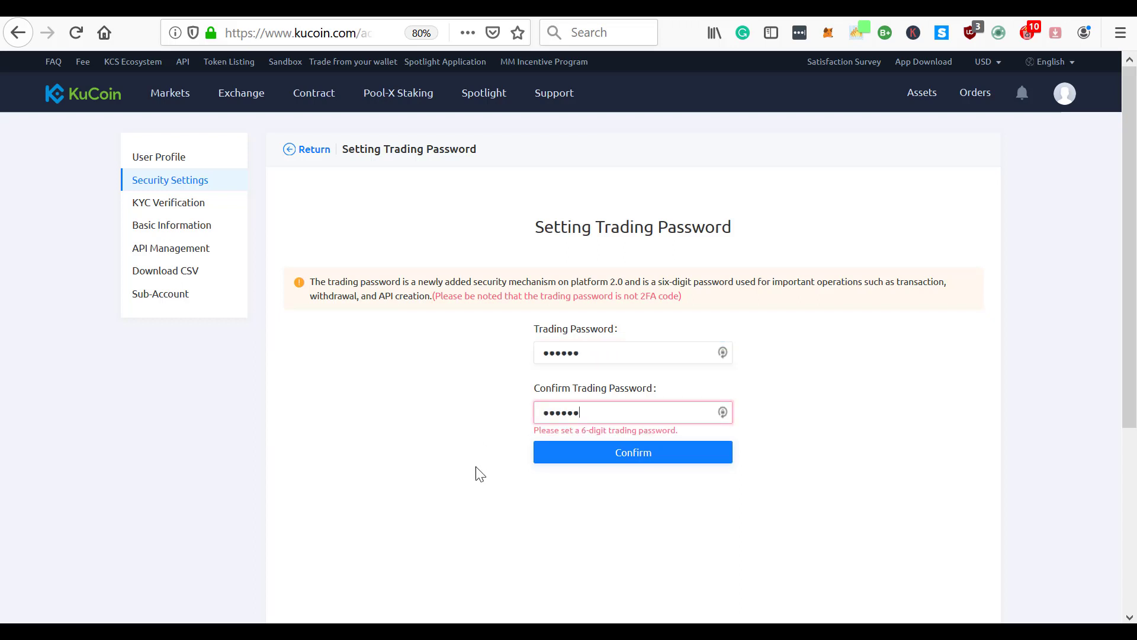
{"action": "left_click", "coordinate": [634, 452]}
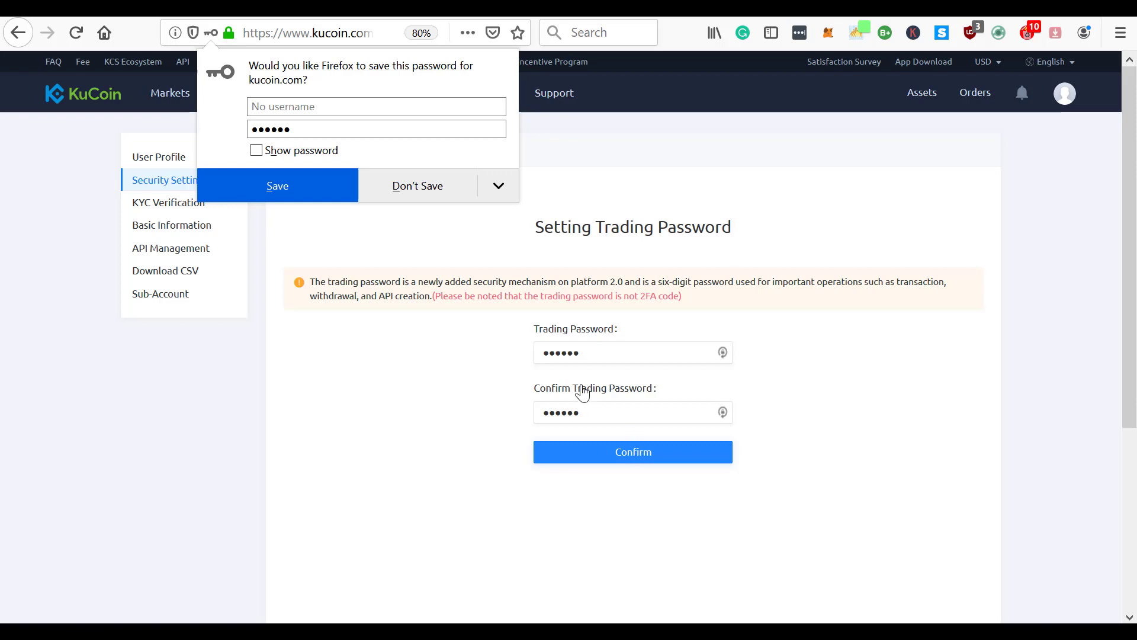
{"action": "left_click", "coordinate": [398, 191]}
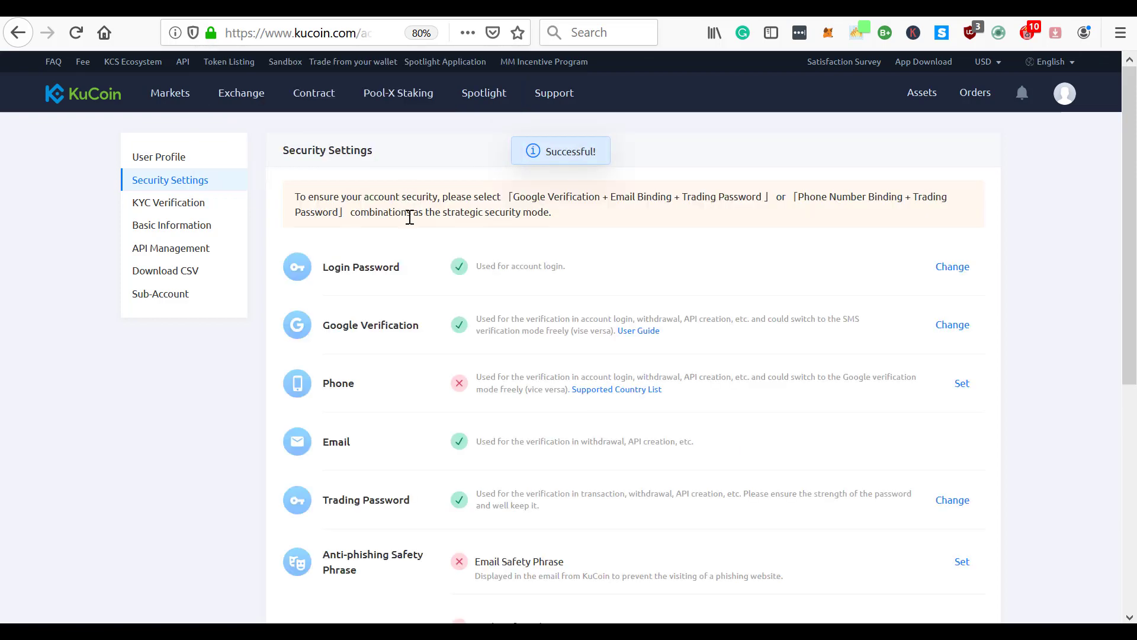
Step: Open the Deposit page and scroll the coin dropdown down to BTC
{"action": "scroll", "coordinate": [410, 217], "scroll_direction": "down", "scroll_amount": 5}
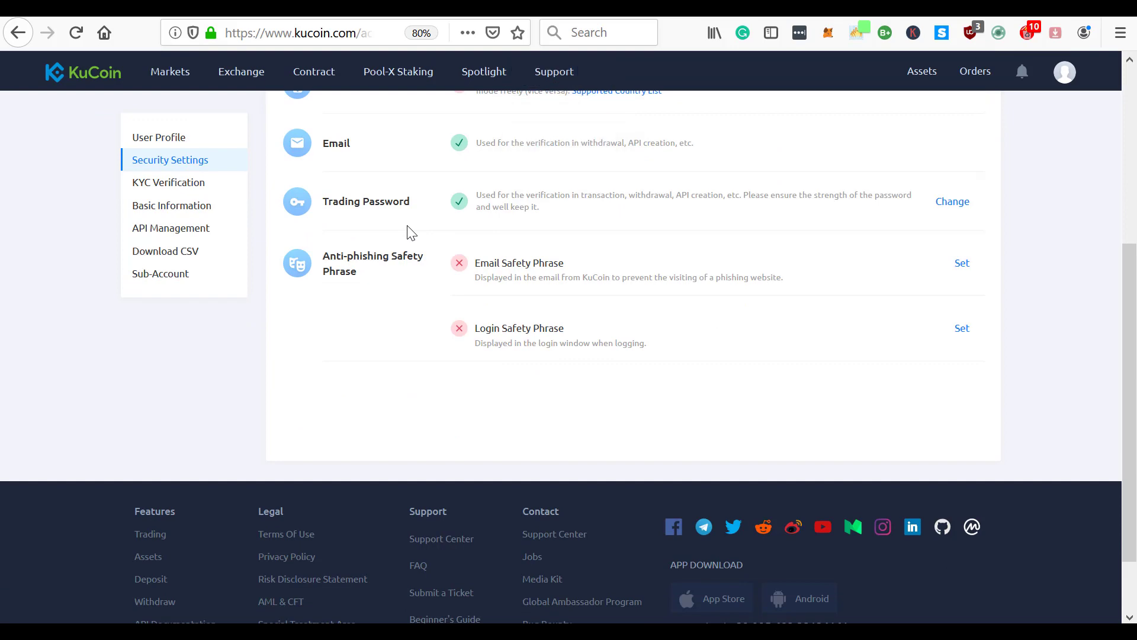
{"action": "scroll", "coordinate": [394, 299], "scroll_direction": "up", "scroll_amount": 5}
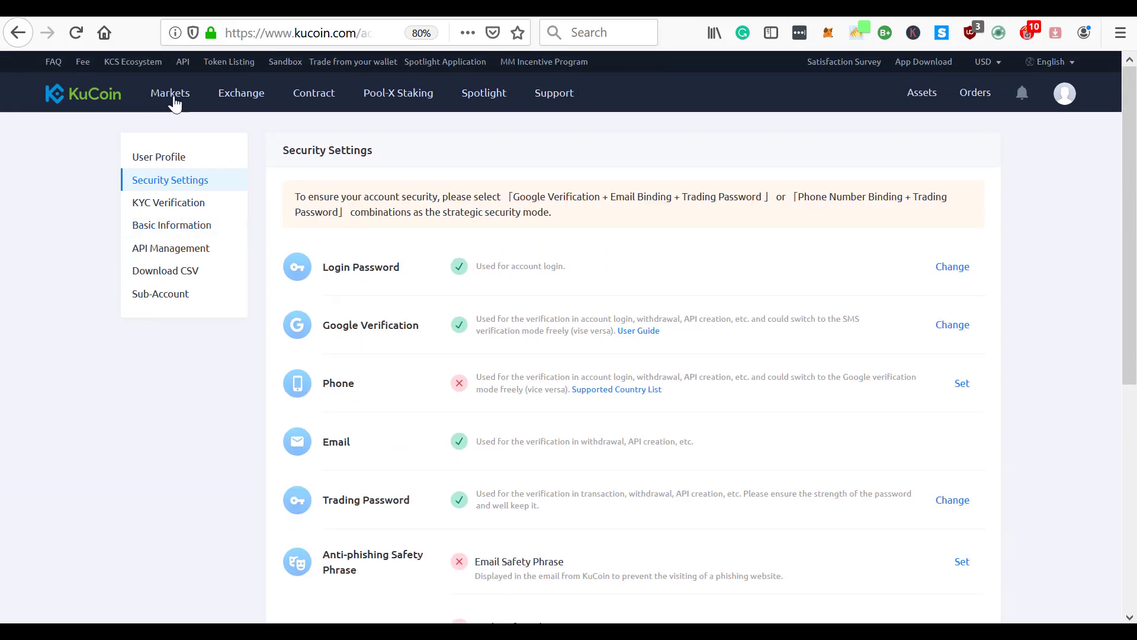
{"action": "mouse_move", "coordinate": [920, 101]}
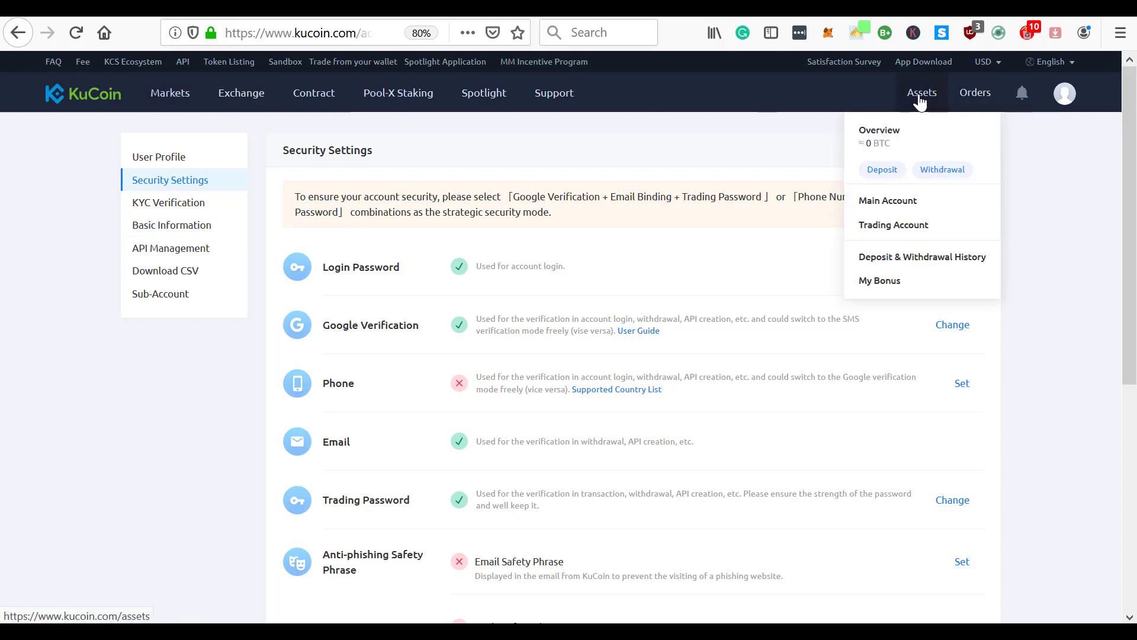
{"action": "left_click", "coordinate": [907, 257]}
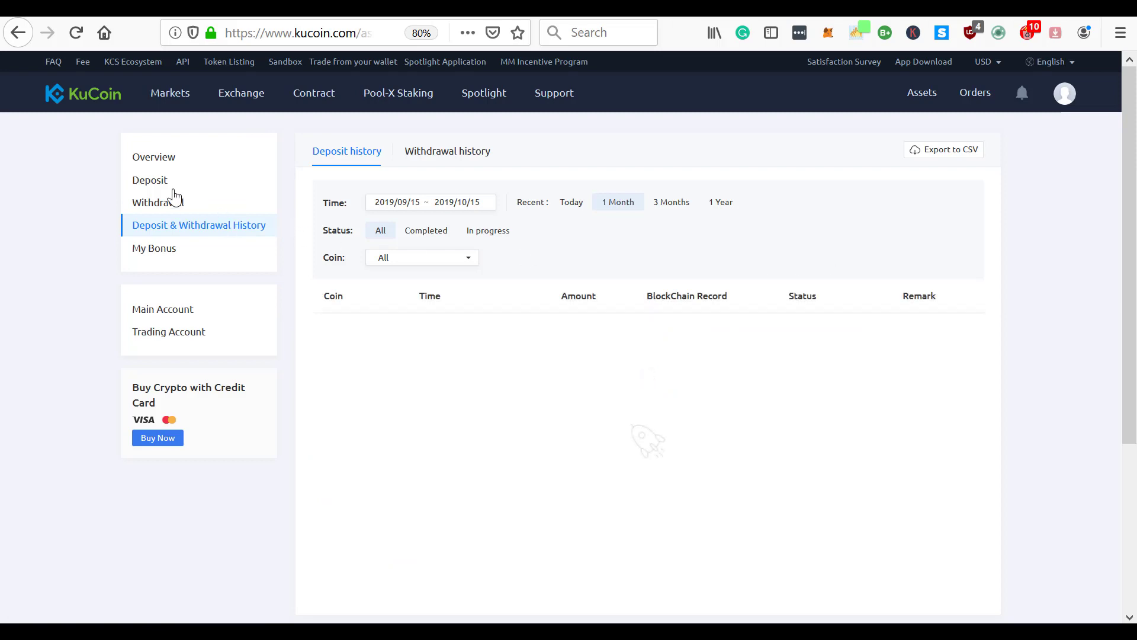
{"action": "left_click", "coordinate": [148, 188]}
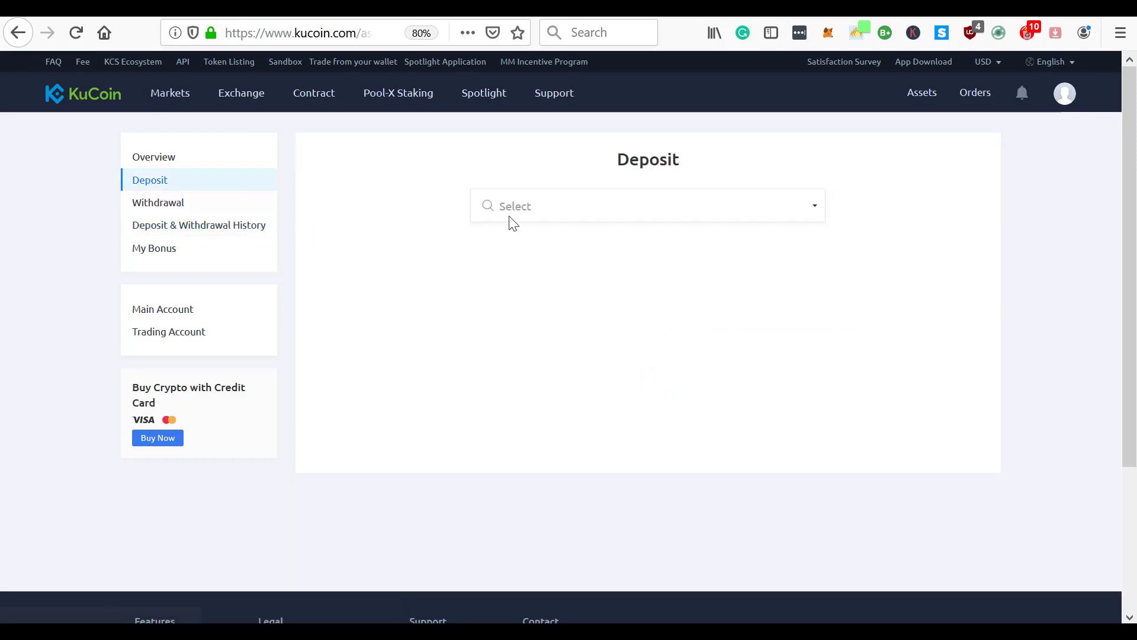
{"action": "left_click", "coordinate": [816, 210]}
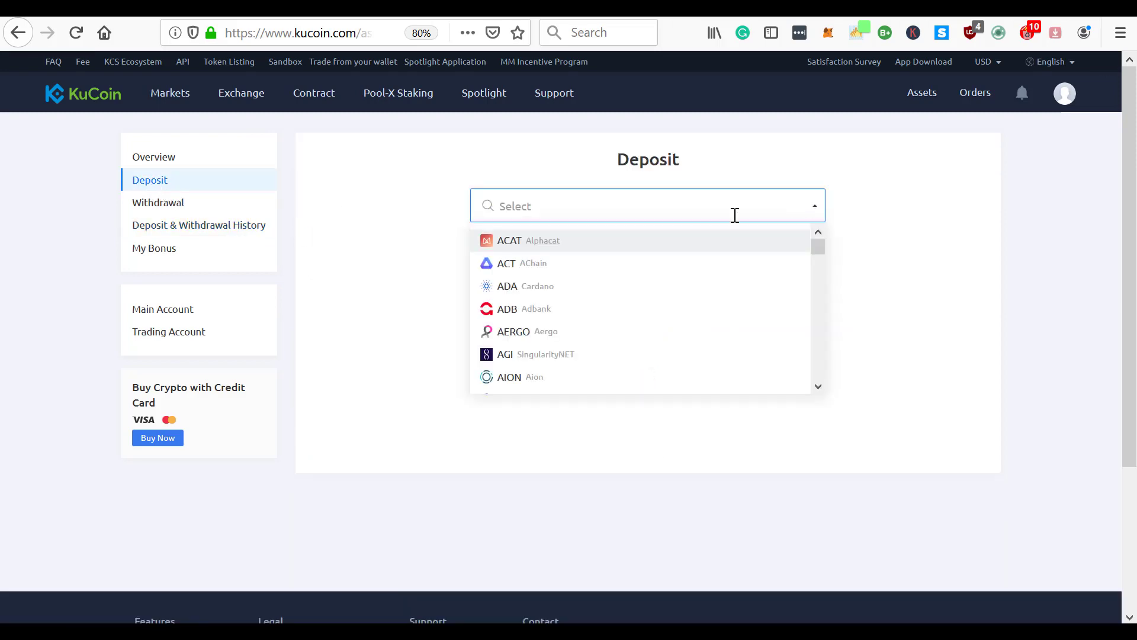
{"action": "scroll", "coordinate": [555, 268], "scroll_direction": "down", "scroll_amount": 6}
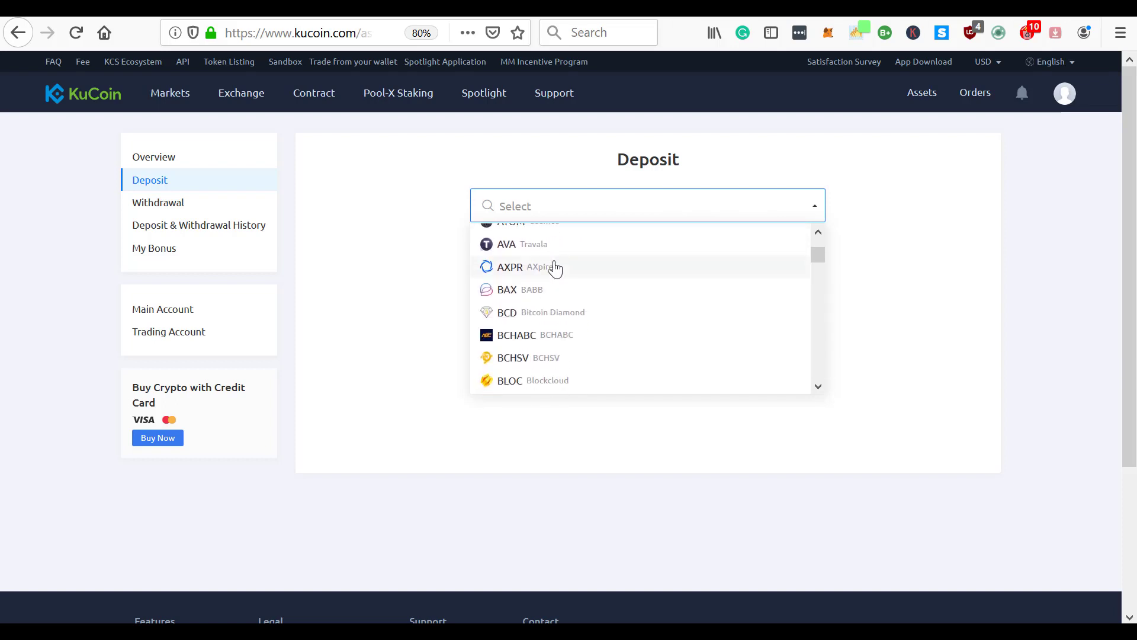
{"action": "scroll", "coordinate": [555, 268], "scroll_direction": "down", "scroll_amount": 3}
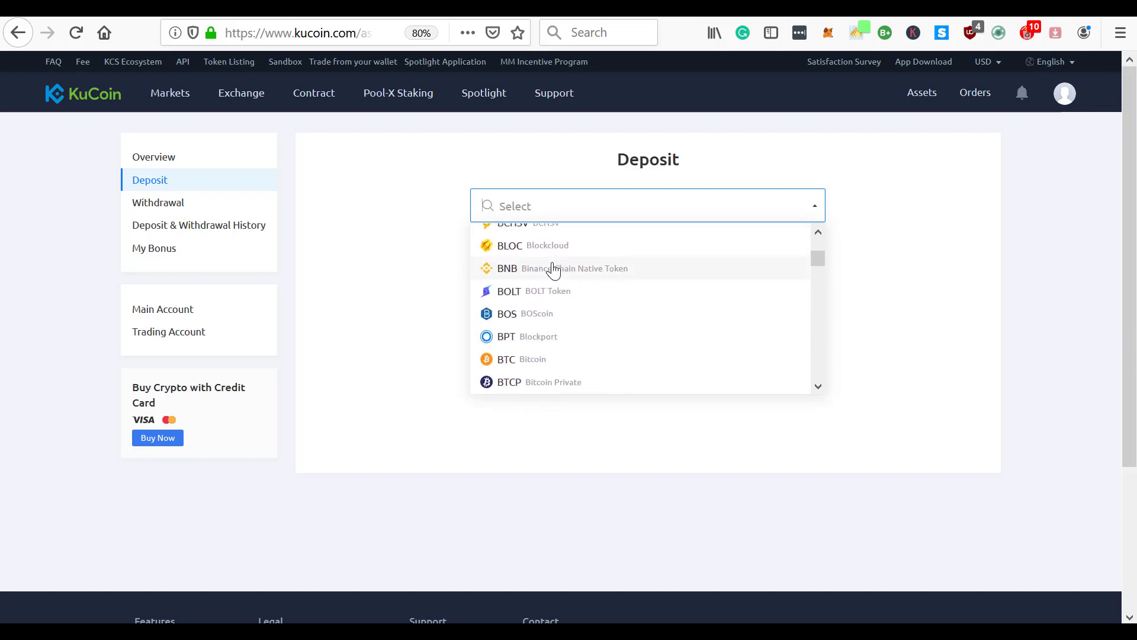
Step: Choose BTC Bitcoin as the deposit coin
{"action": "left_click", "coordinate": [518, 359]}
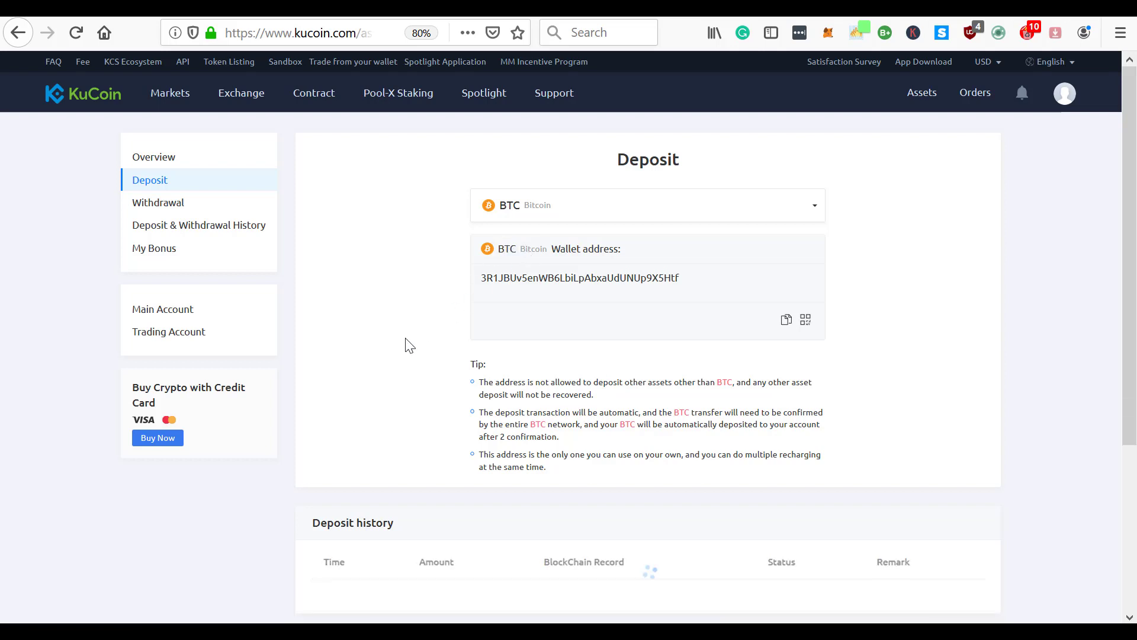
{"action": "scroll", "coordinate": [406, 342], "scroll_direction": "down", "scroll_amount": 2}
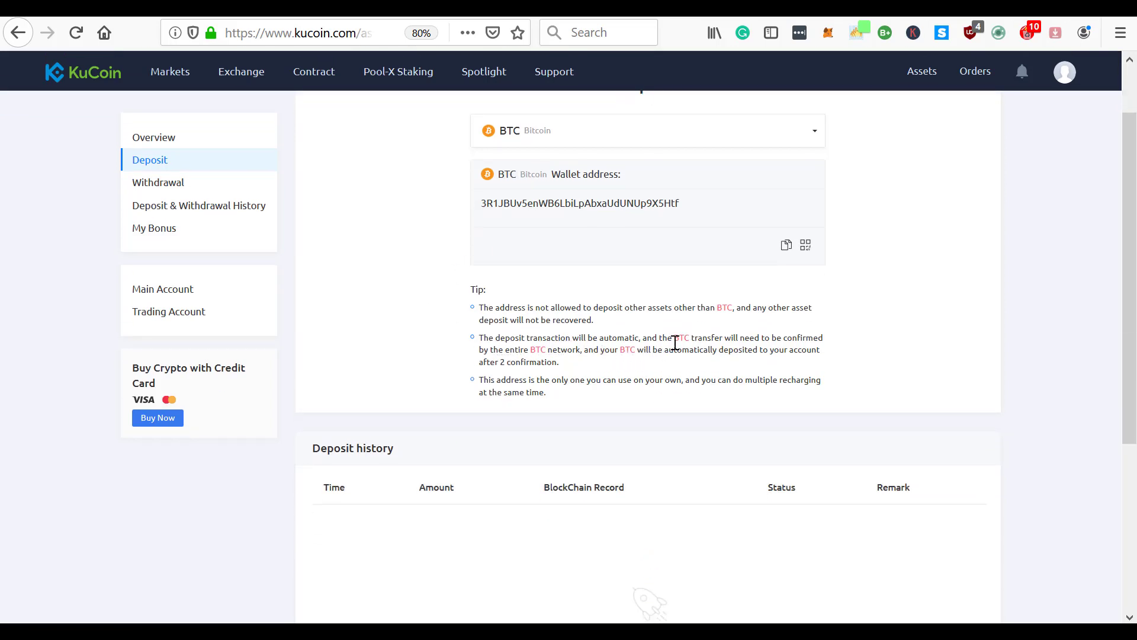
{"action": "scroll", "coordinate": [687, 341], "scroll_direction": "up", "scroll_amount": 2}
Step: Copy the BTC deposit wallet address to the clipboard
{"action": "left_click_drag", "start_coordinate": [689, 282], "coordinate": [479, 284]}
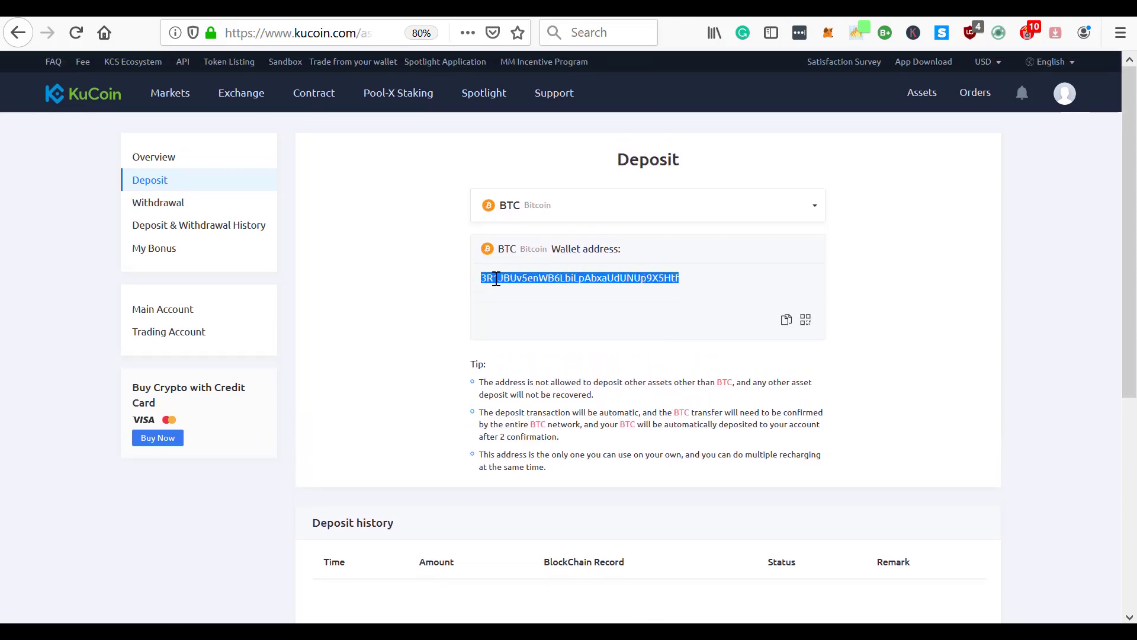
{"action": "right_click", "coordinate": [496, 279]}
{"action": "left_click", "coordinate": [504, 291]}
{"action": "left_click", "coordinate": [447, 282]}
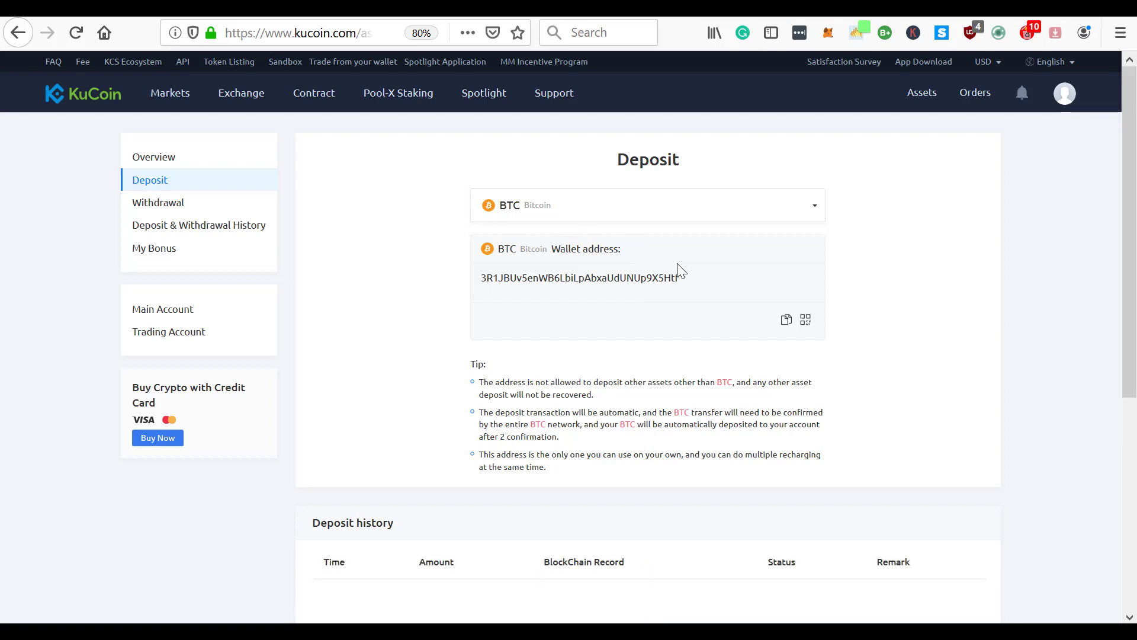
Step: Select the full BTC wallet address and glance down at the deposit history
{"action": "left_click_drag", "start_coordinate": [689, 279], "coordinate": [478, 279]}
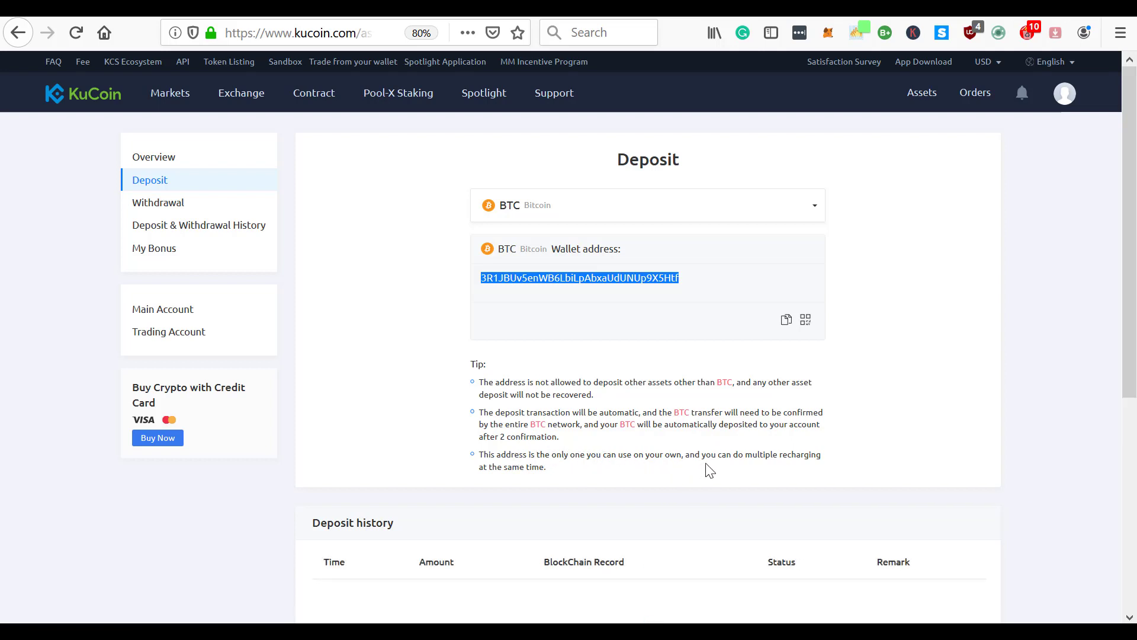
{"action": "scroll", "coordinate": [563, 471], "scroll_direction": "down", "scroll_amount": 3}
{"action": "scroll", "coordinate": [566, 473], "scroll_direction": "up", "scroll_amount": 3}
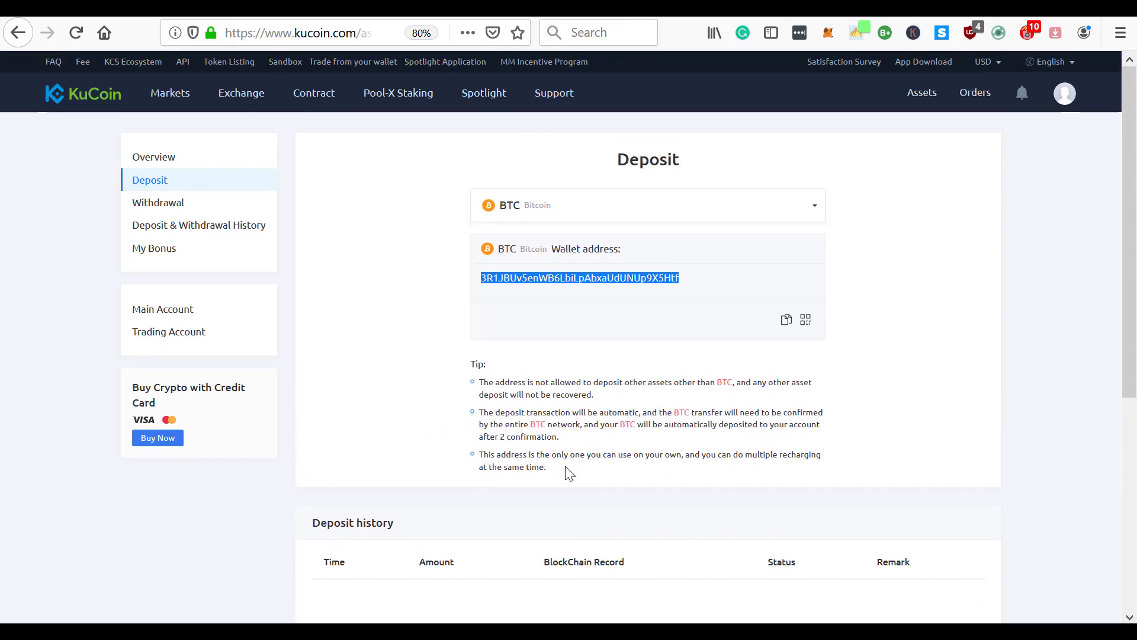